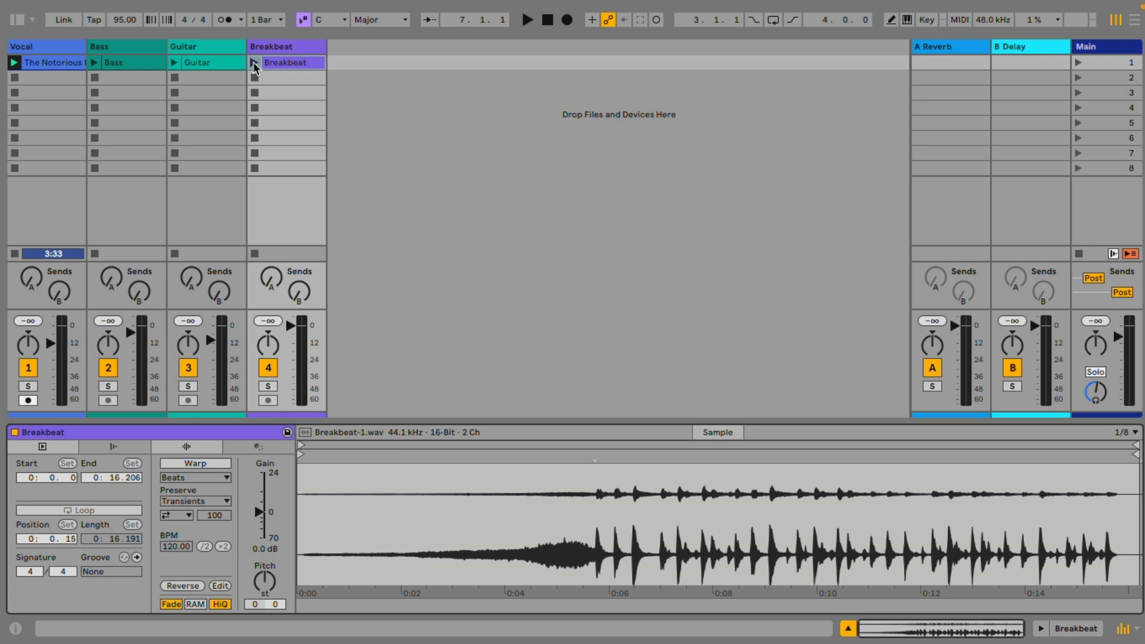
Audition the Breakbeat clip, stop playback and slightly lower the Breakbeat track's volume
click(253, 62)
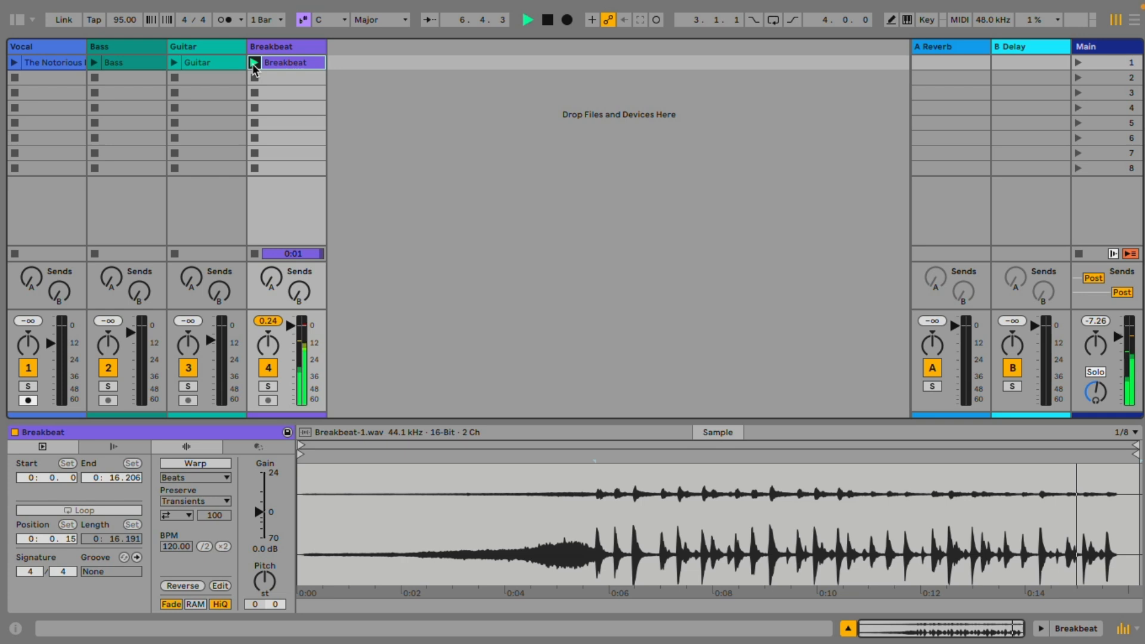
key(space)
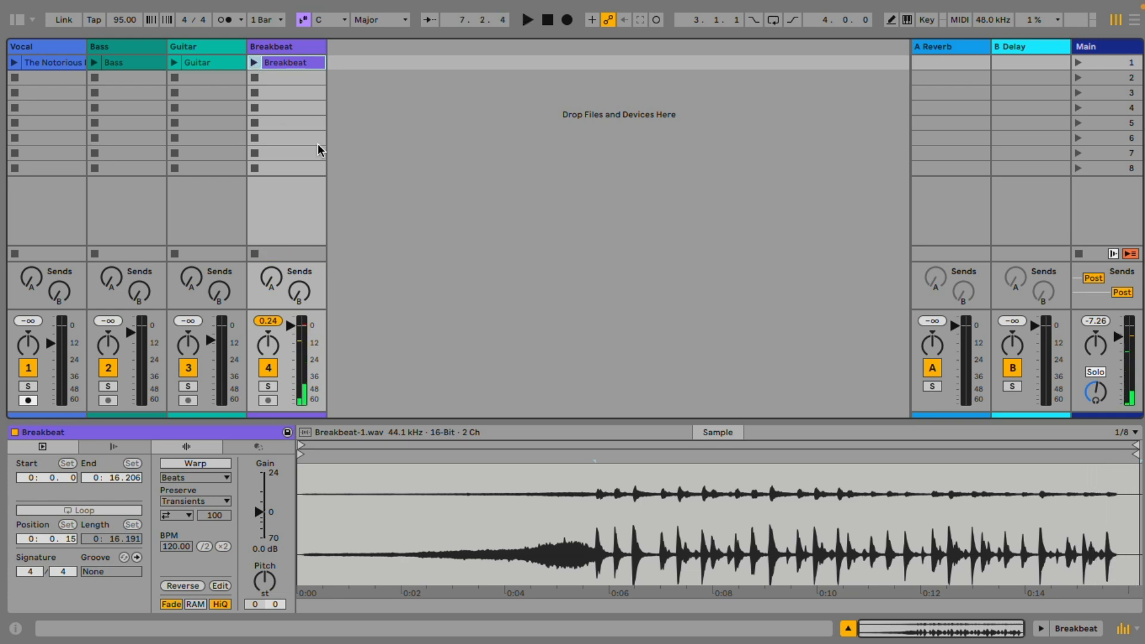
click(268, 321)
drag(290, 325, 268, 345)
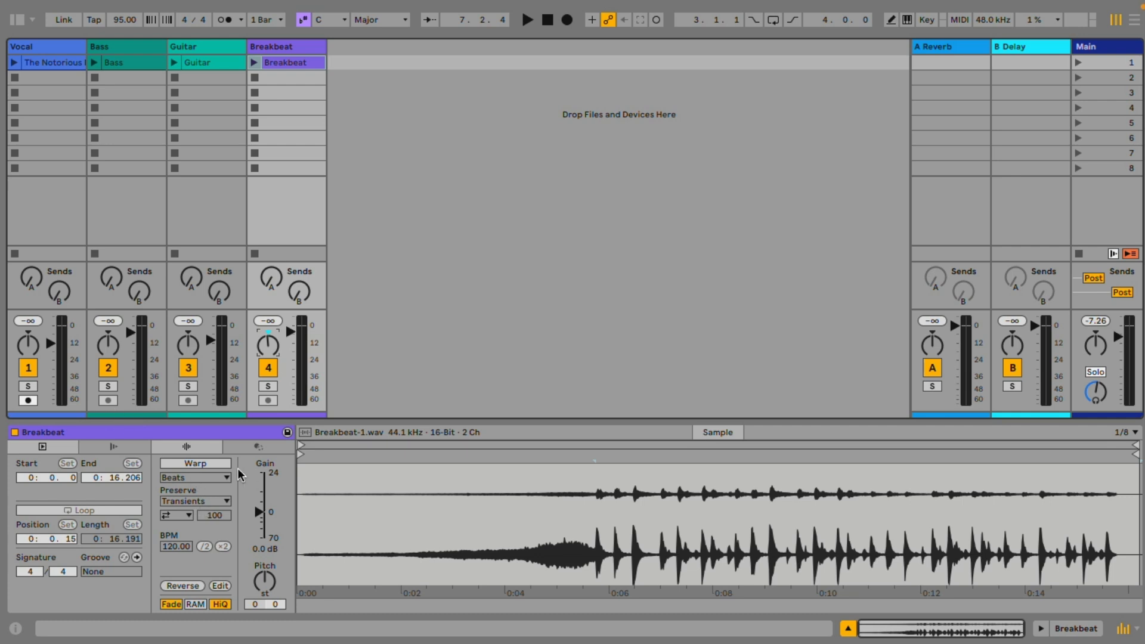
Enable warping for the Breakbeat clip with the info help shown, and hide the help again
click(191, 443)
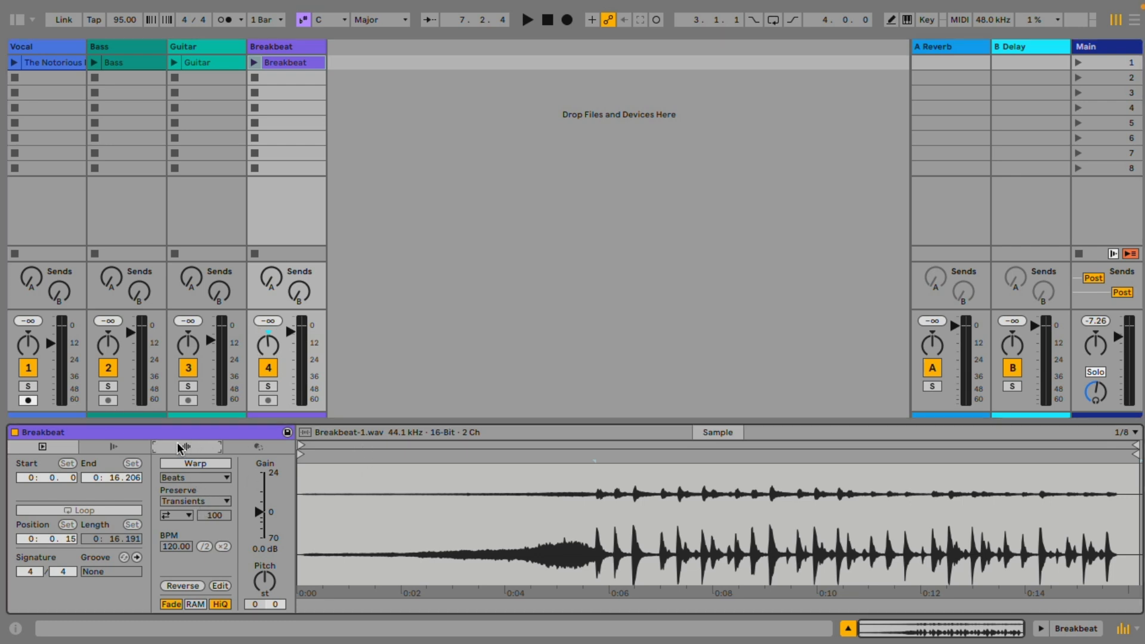
click(15, 628)
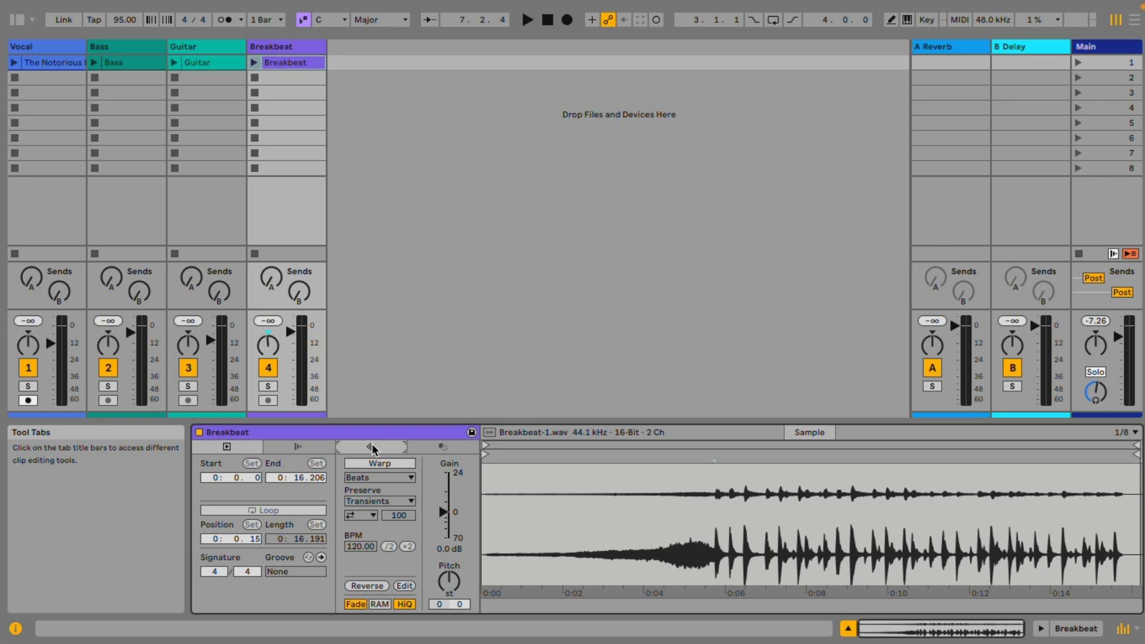
click(380, 463)
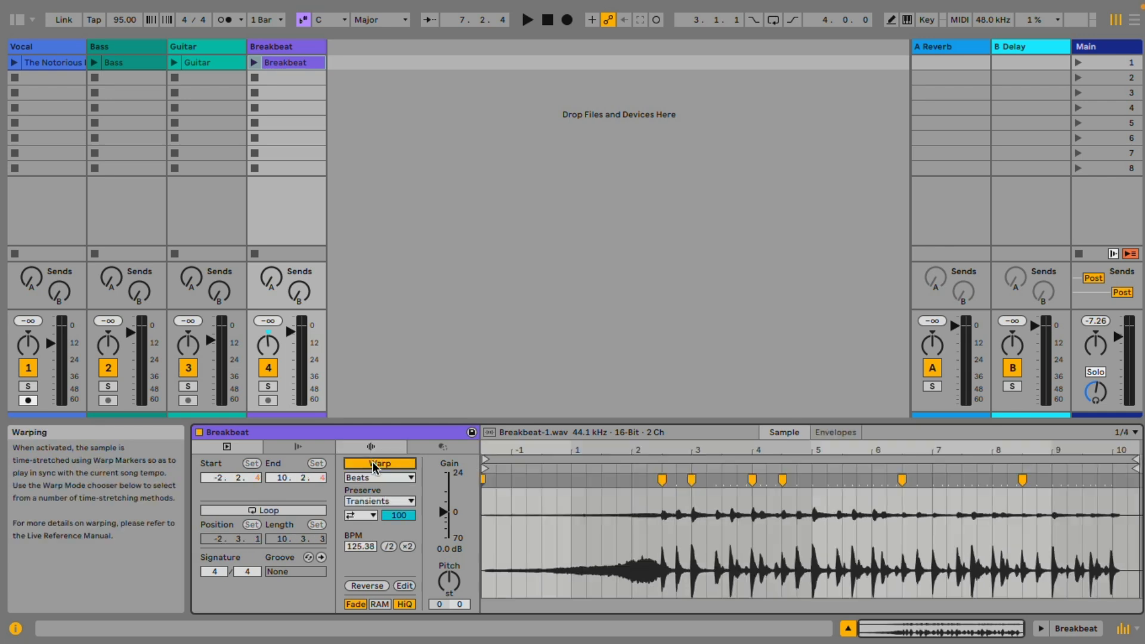
key(shift+question)
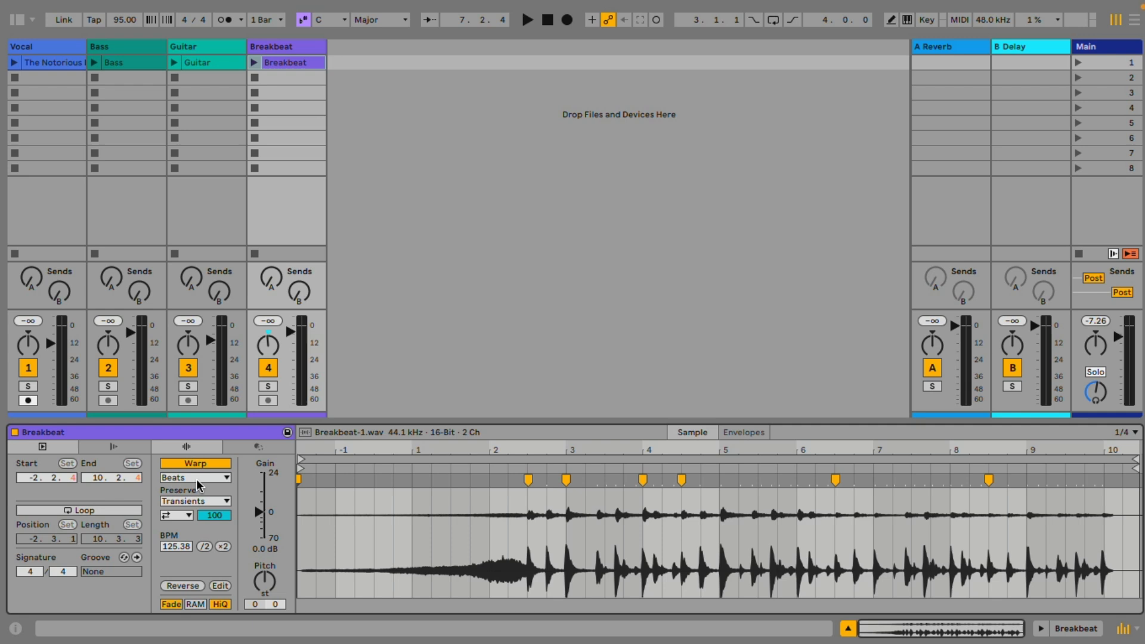
Review the available warp modes and Preserve options for the Breakbeat clip, keeping Beats and Transients
click(198, 477)
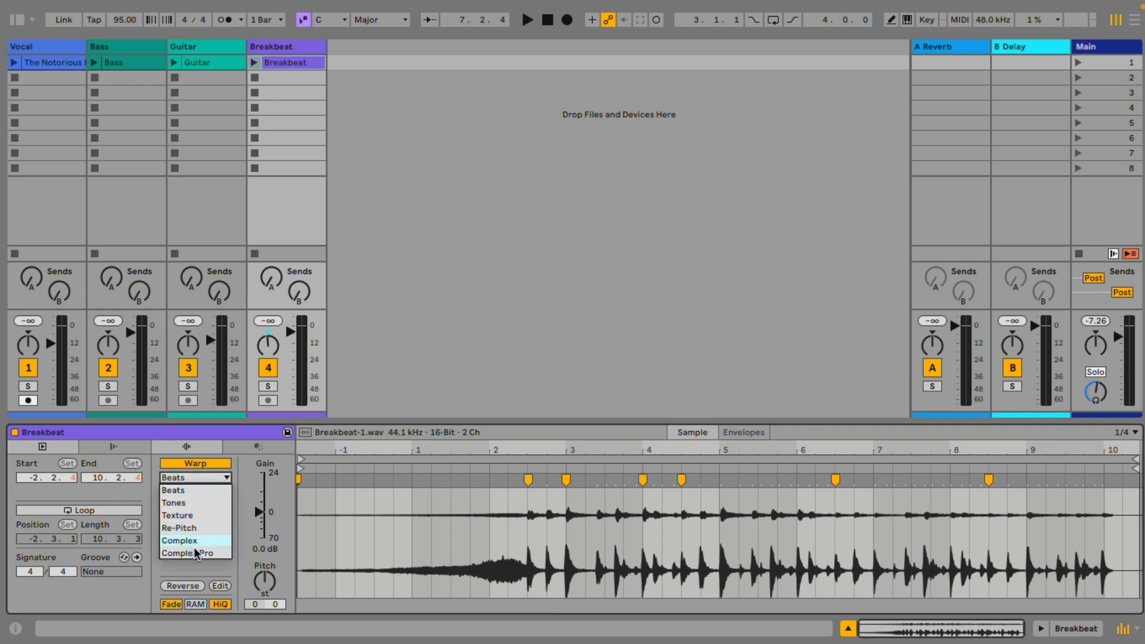
click(202, 490)
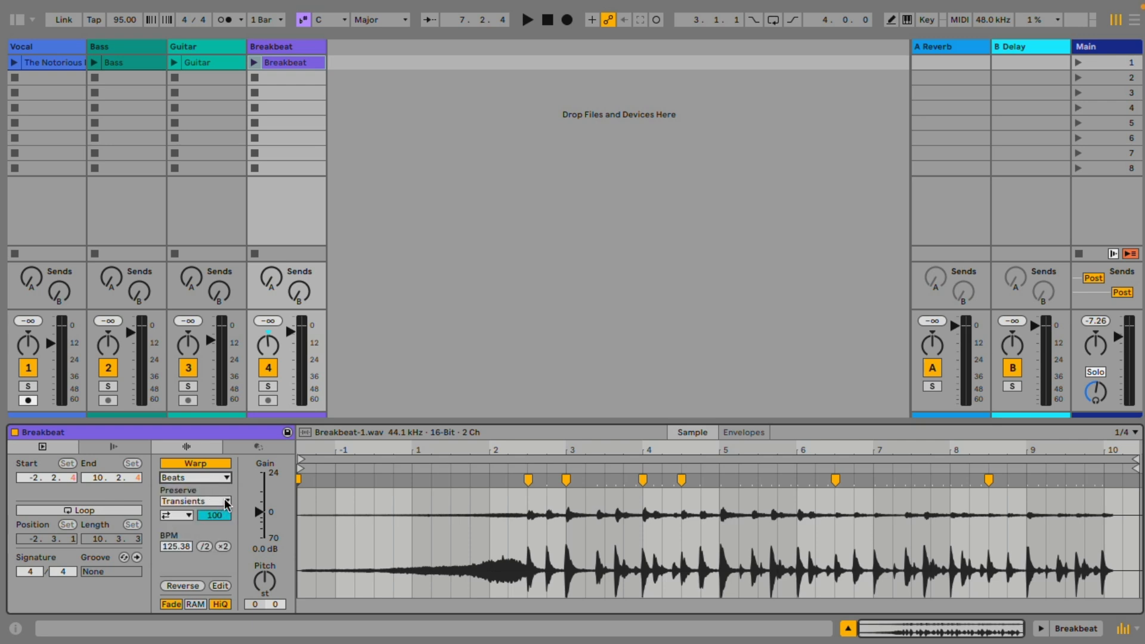
click(225, 501)
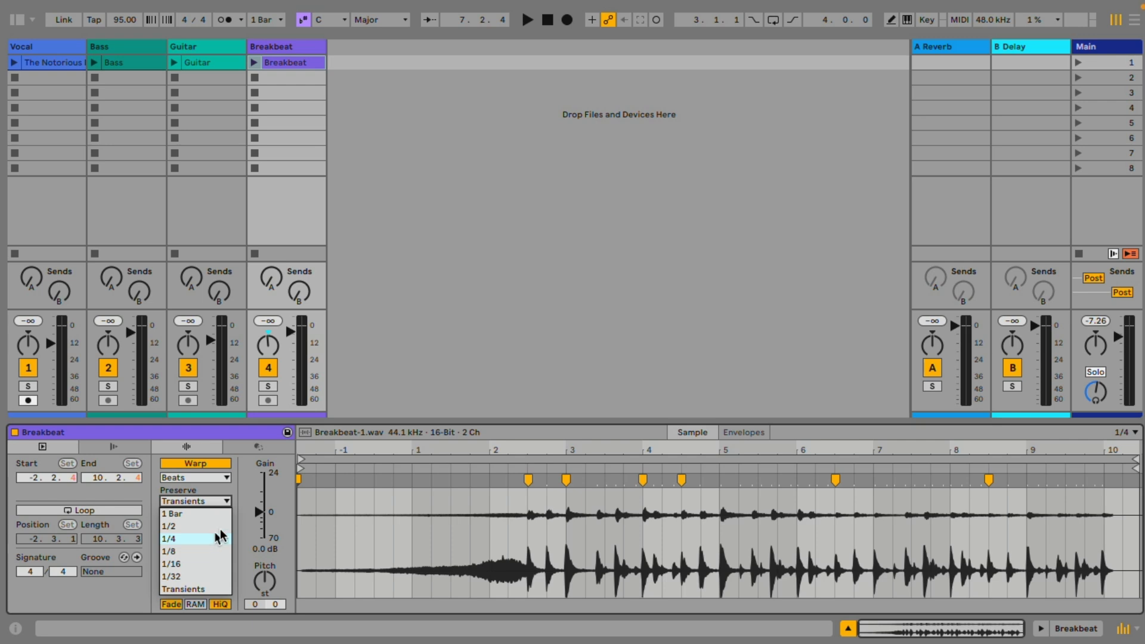
click(233, 487)
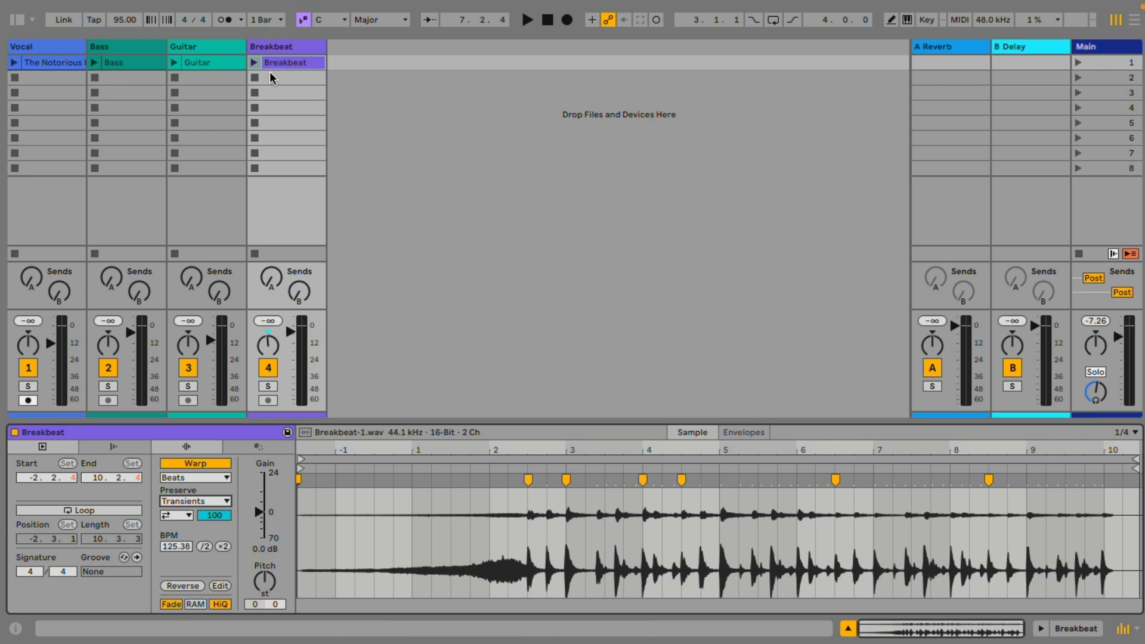
Turn off warping for the Breakbeat clip and move its start marker to 5.504, just before the first drum hit
click(204, 462)
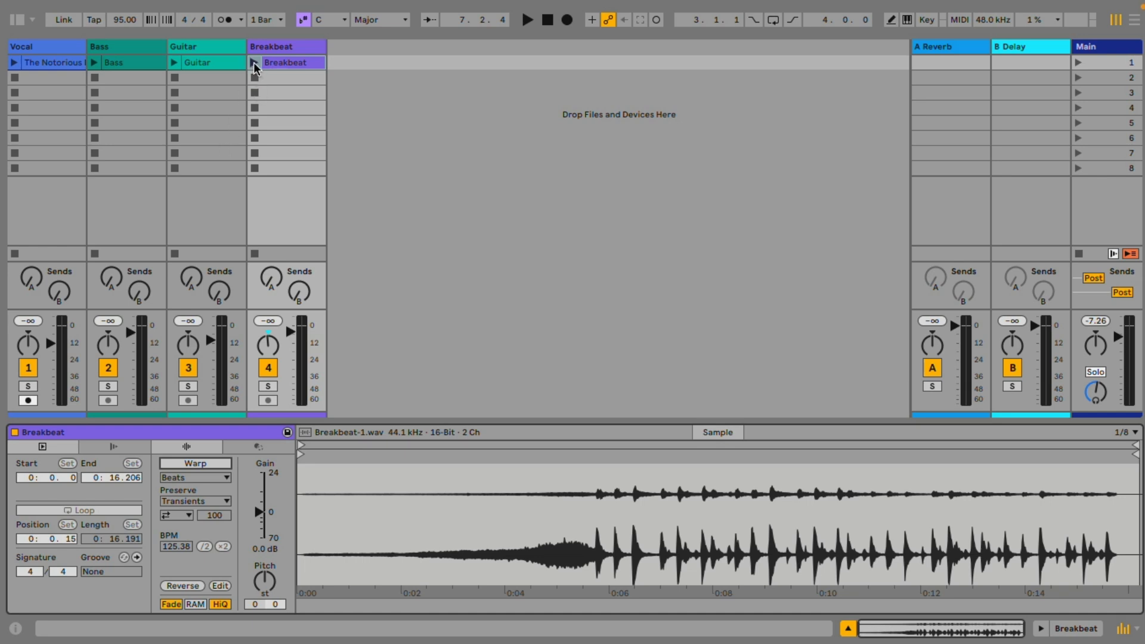
drag(300, 454, 585, 454)
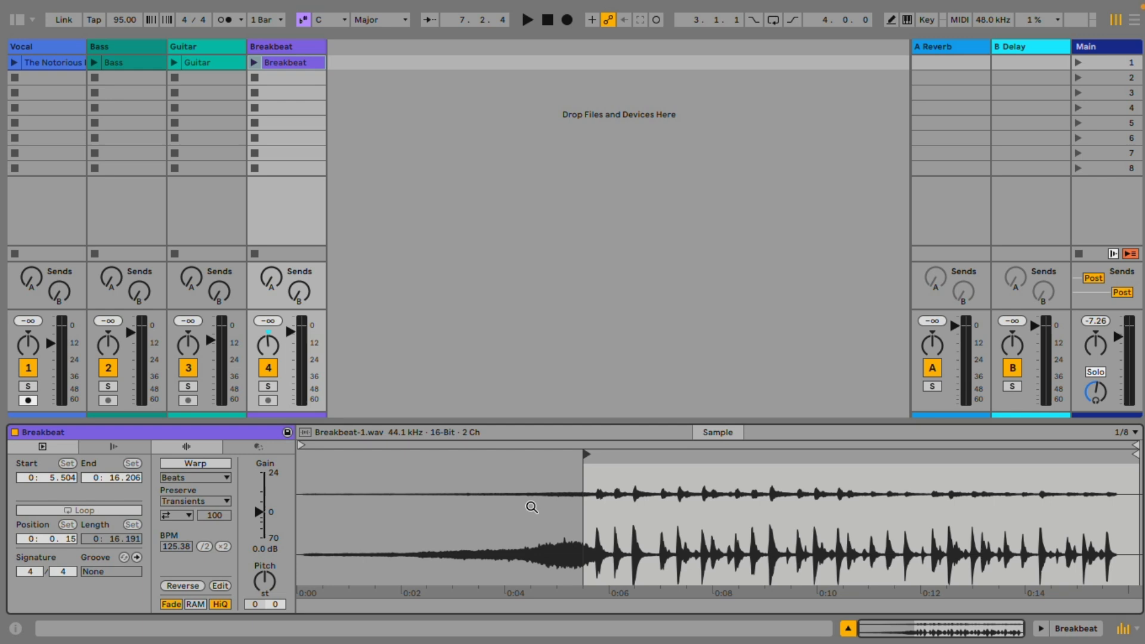
Play the unwarped Breakbeat clip, tap the tempo along with it and set the song tempo to 93 BPM
click(254, 63)
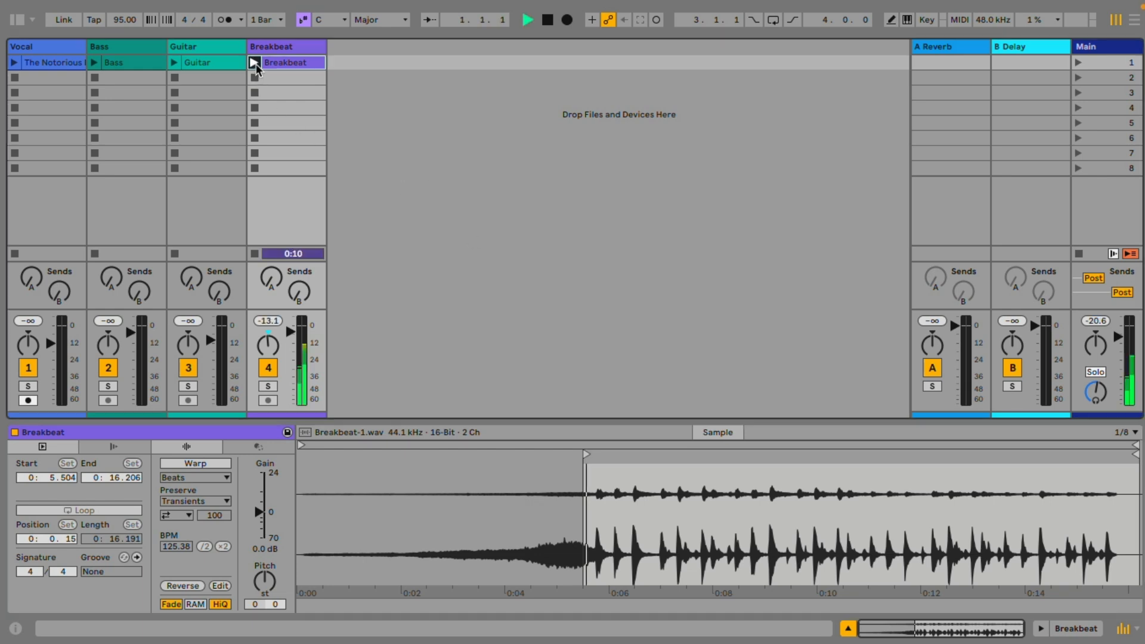
click(93, 20)
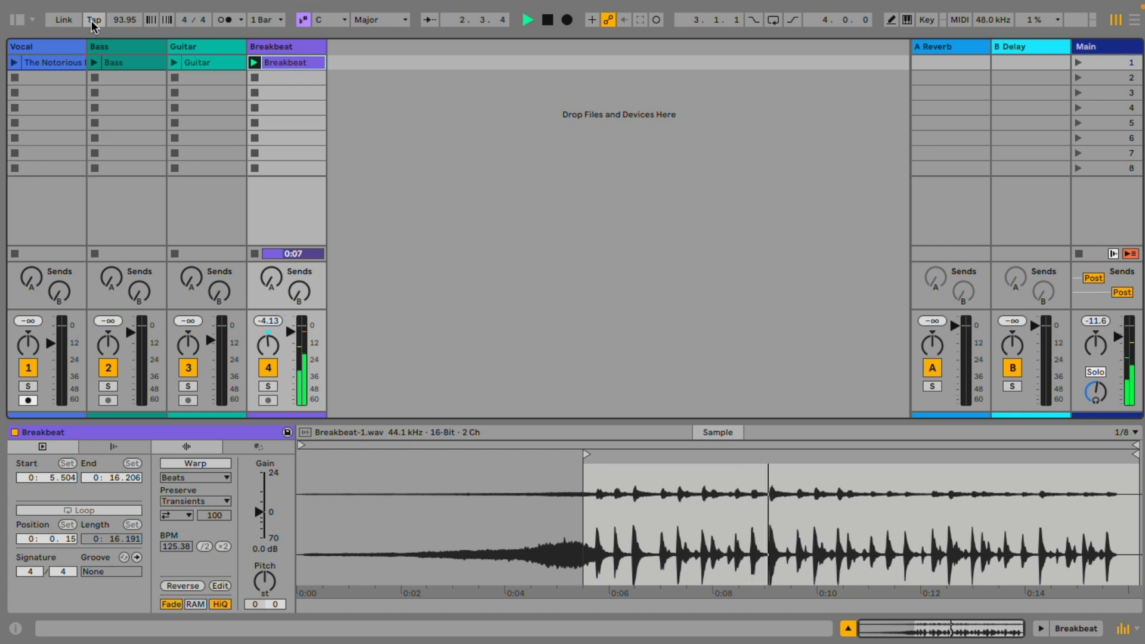
click(93, 20)
click(93, 20)
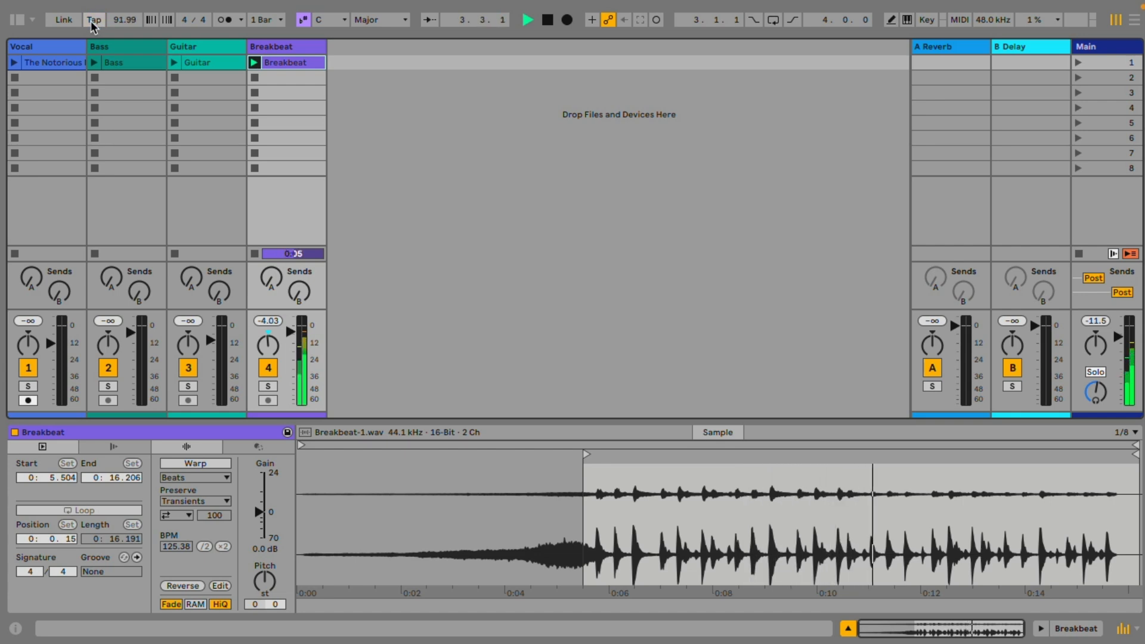
click(93, 20)
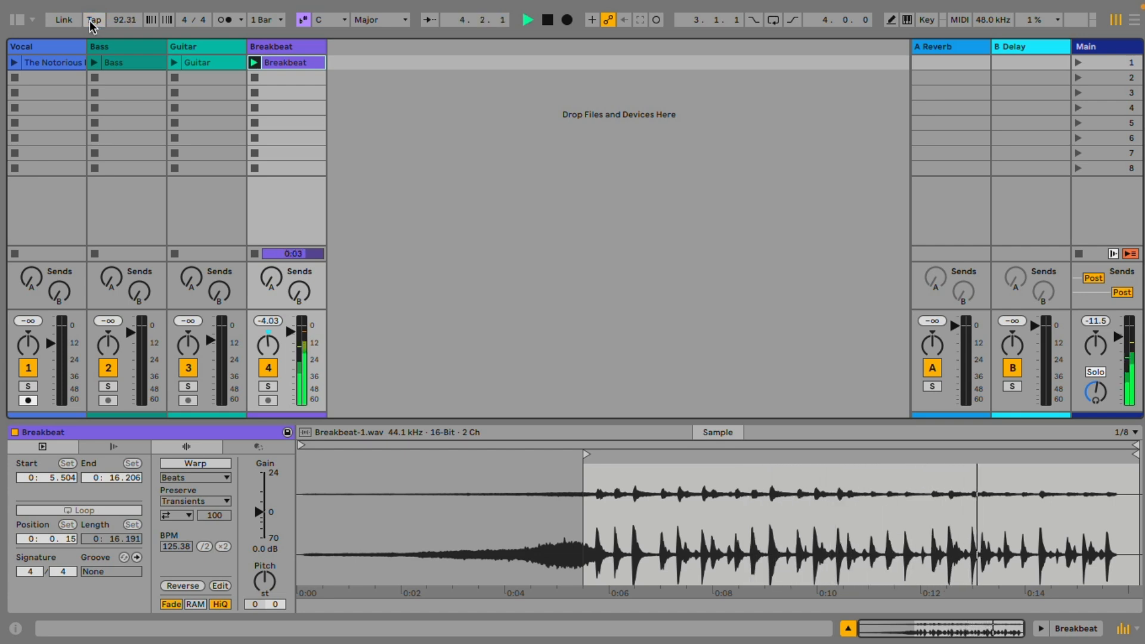
click(93, 20)
click(93, 20)
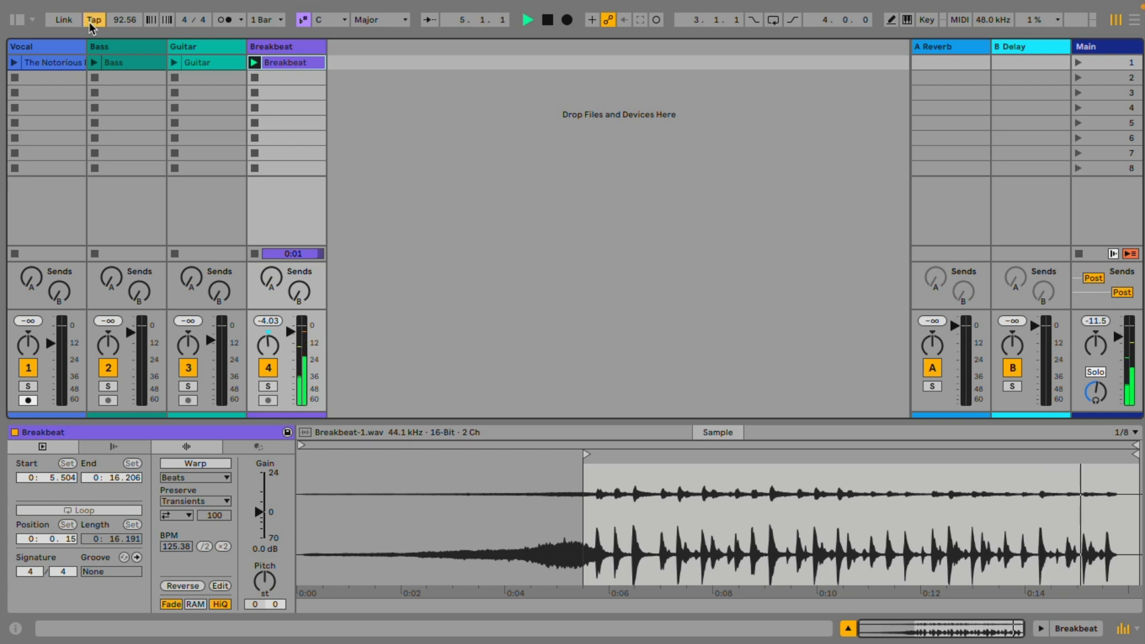
click(90, 23)
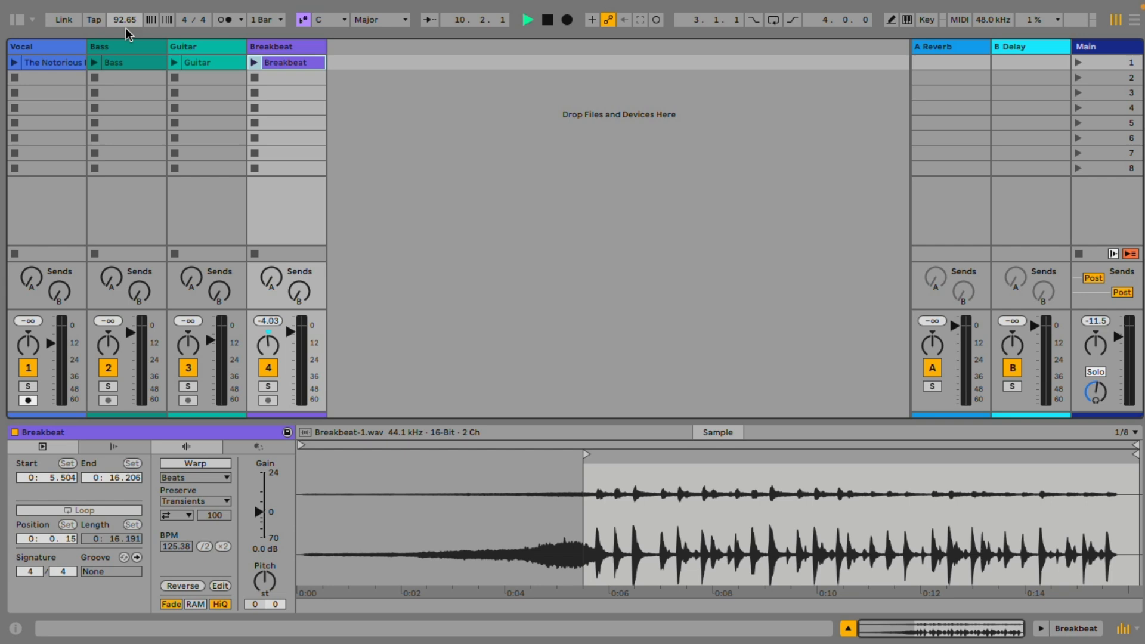
drag(134, 20, 134, 65)
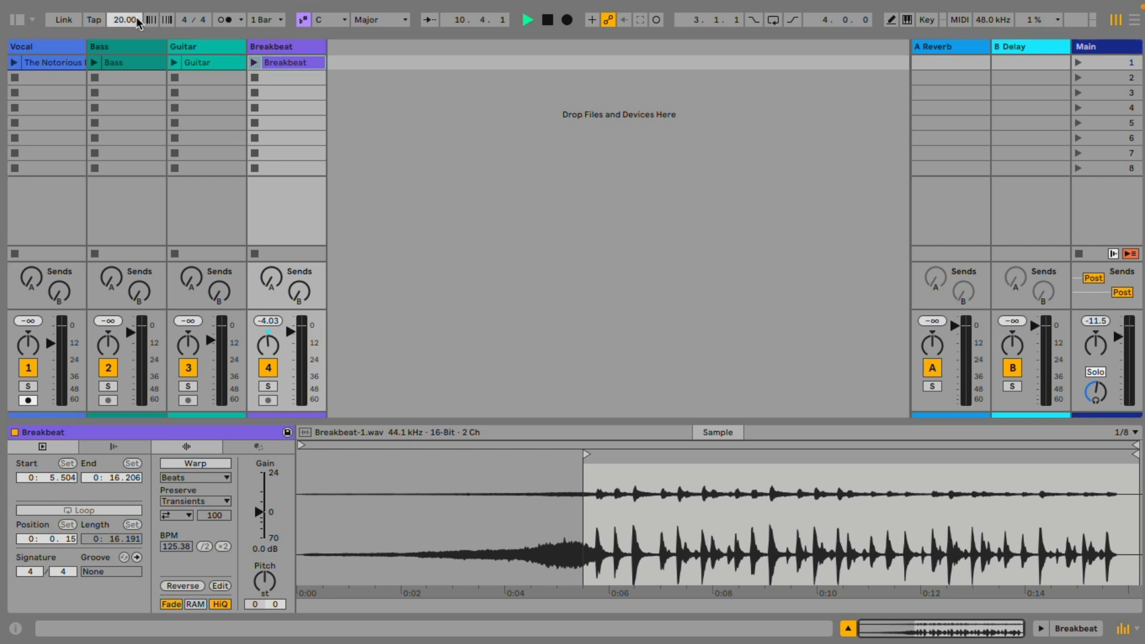
text(93)
key(Return)
Re-enable warping for the Breakbeat clip and audition it against the metronome, leaving the metronome off at the end
click(209, 464)
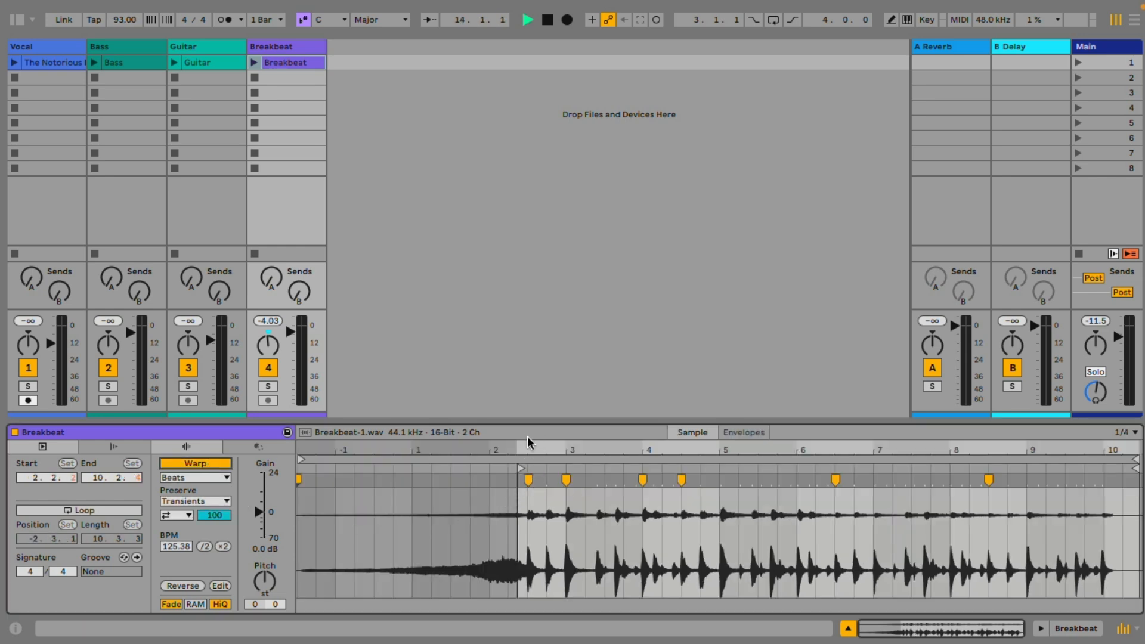
click(224, 21)
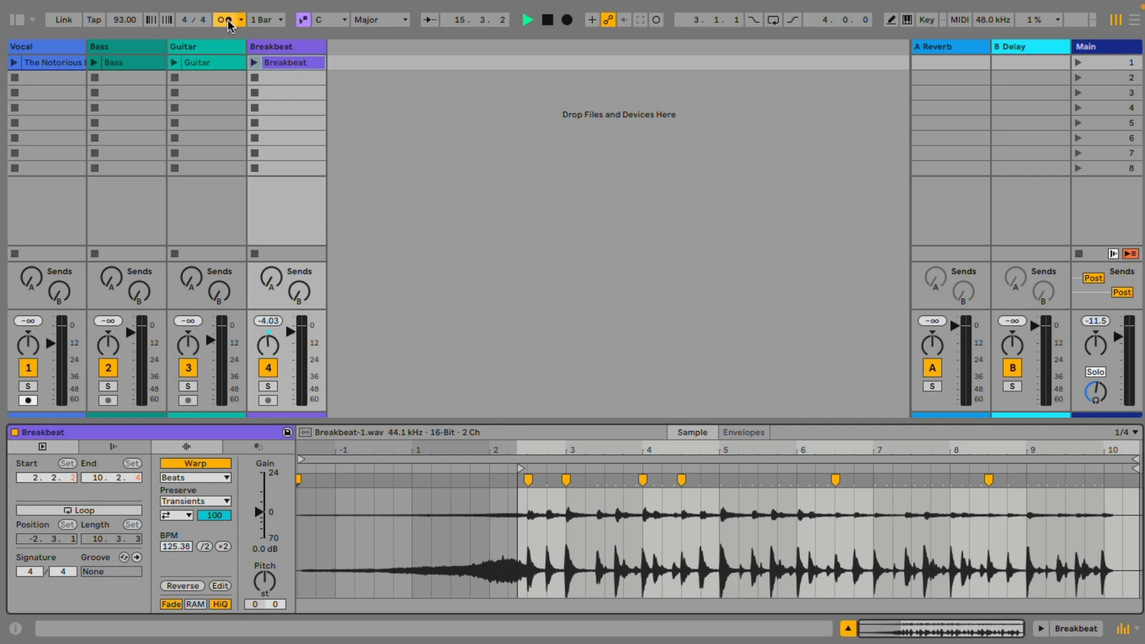
click(253, 62)
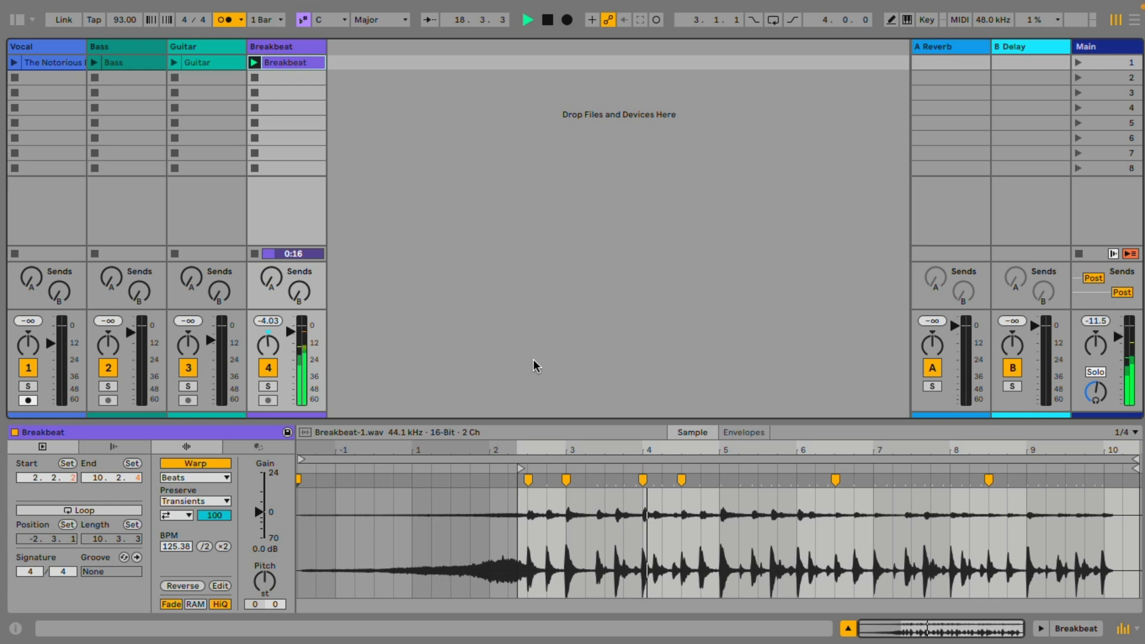
key(space)
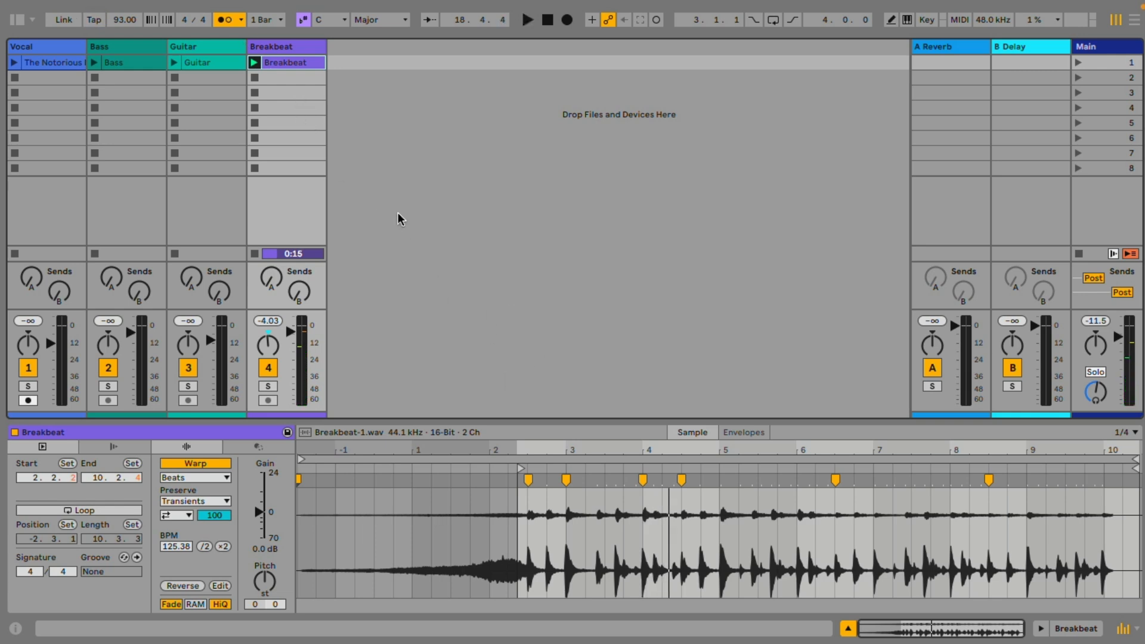
click(224, 20)
Switch warping off and play the Breakbeat clip from its start marker to hear its original timing
mouse_move(538, 448)
mouse_down()
mouse_move(511, 480)
mouse_move(481, 448)
mouse_up()
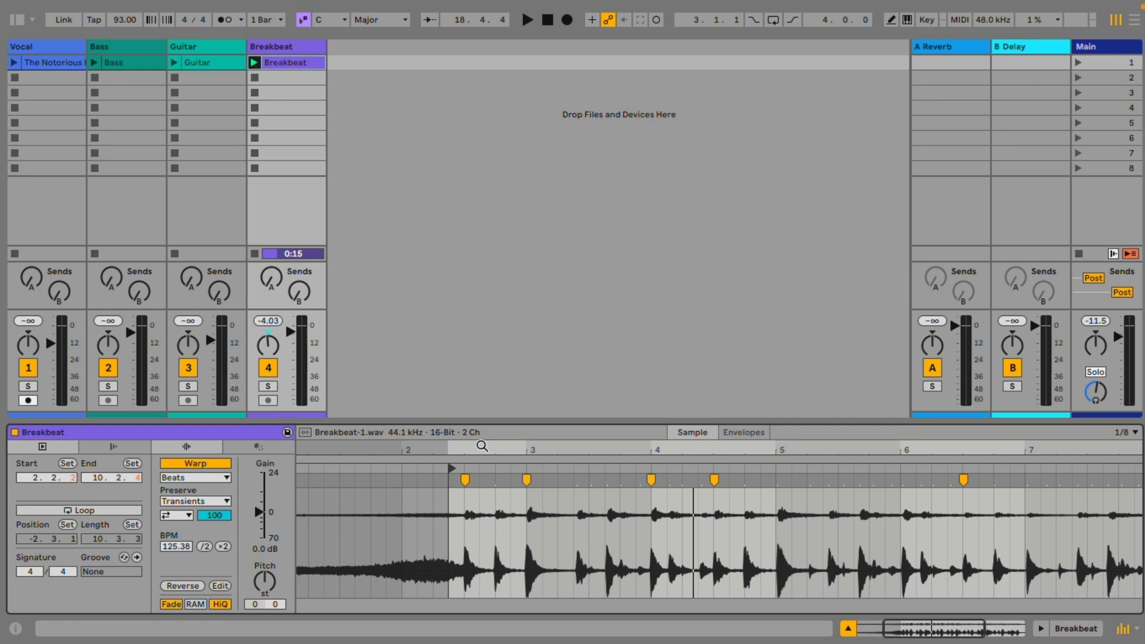
drag(481, 446, 402, 435)
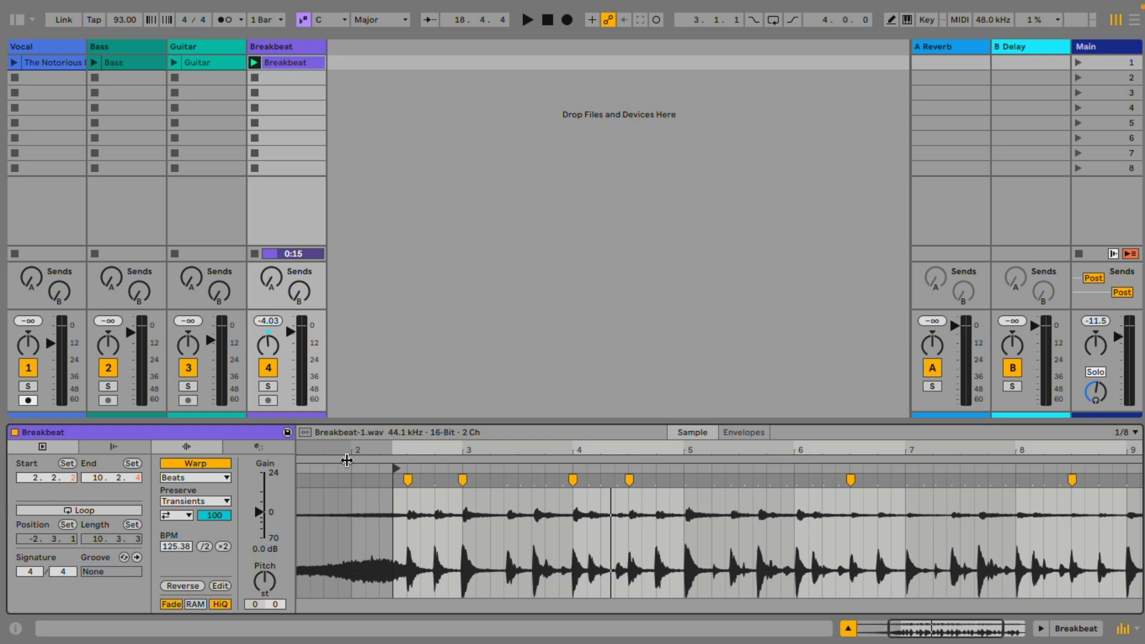
click(195, 463)
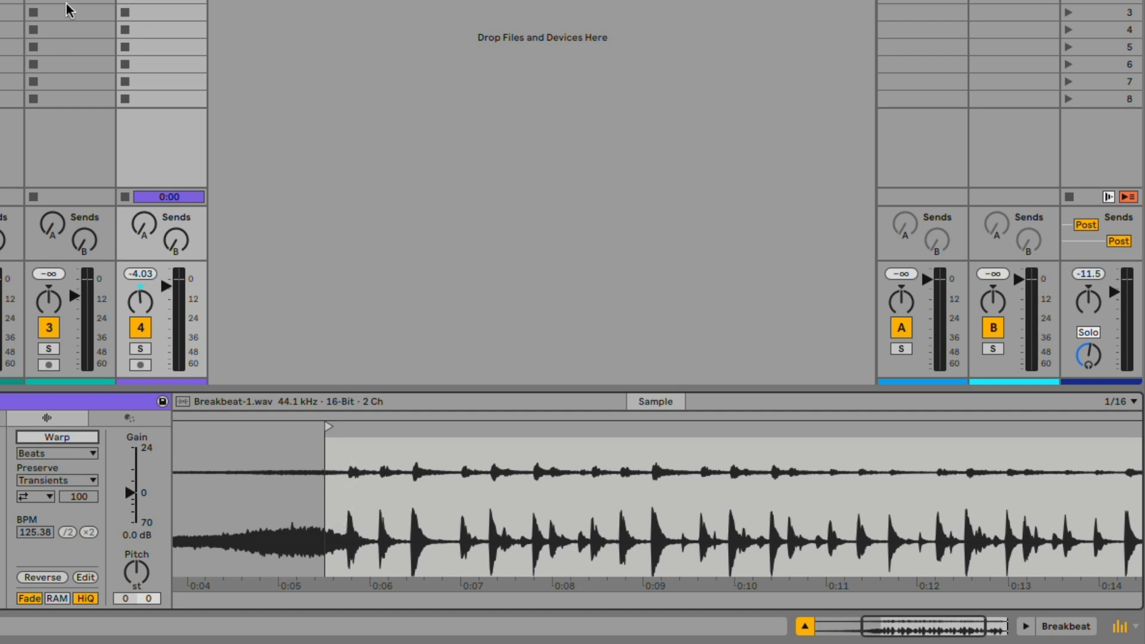
key(space)
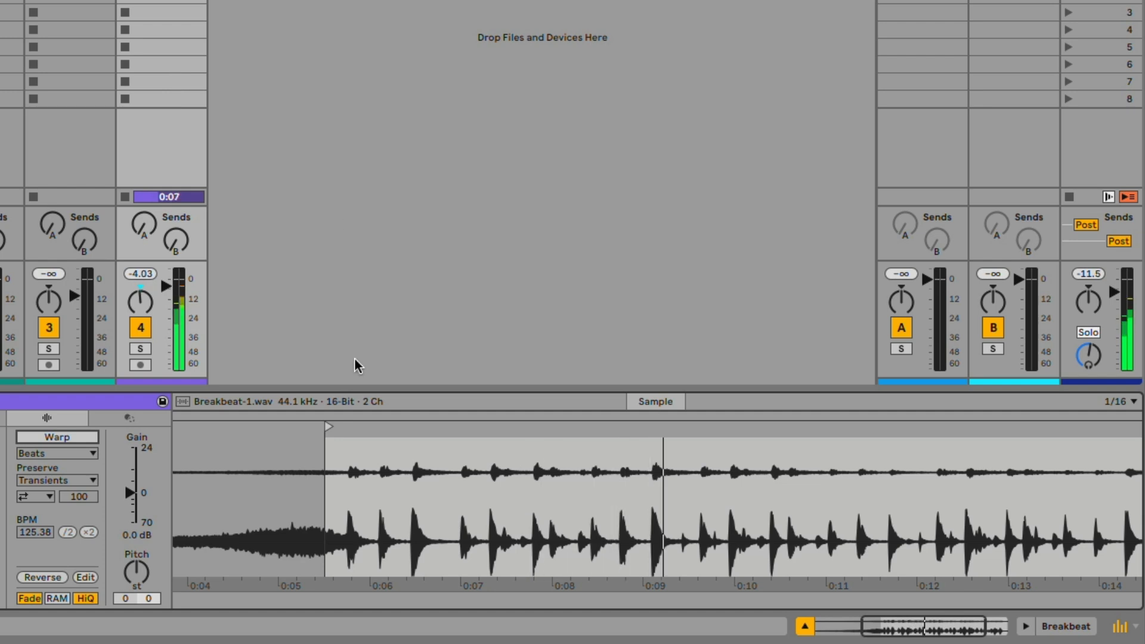
key(space)
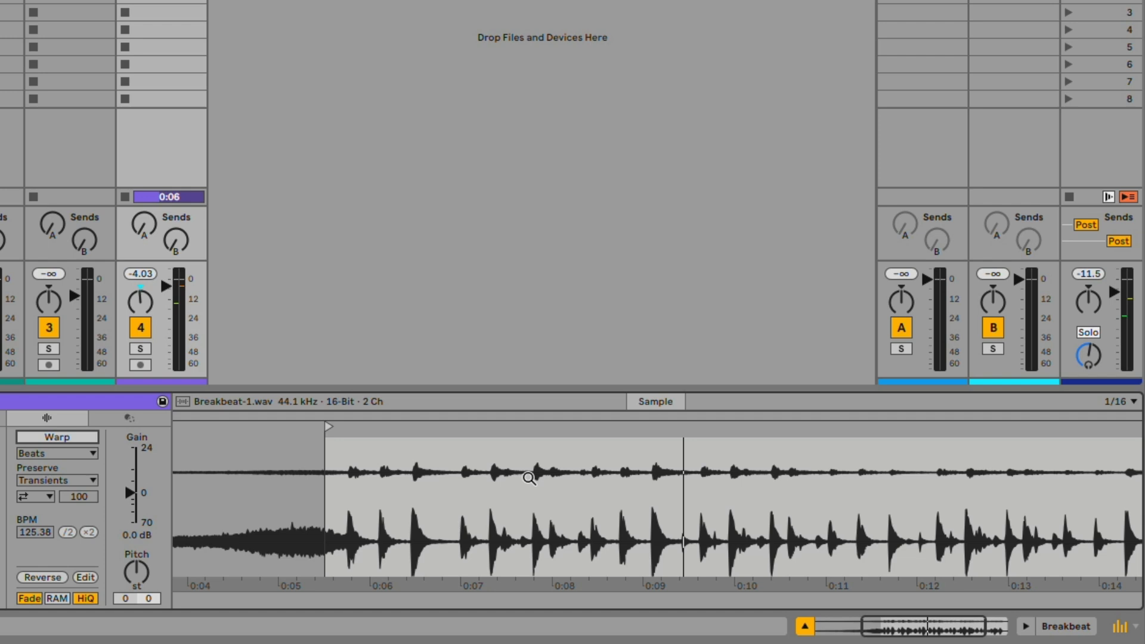
Turn warping back on and set 1.1.1 at the warp marker on the first drum hit
click(55, 437)
mouse_move(301, 427)
mouse_down()
mouse_move(302, 498)
mouse_move(325, 502)
mouse_up()
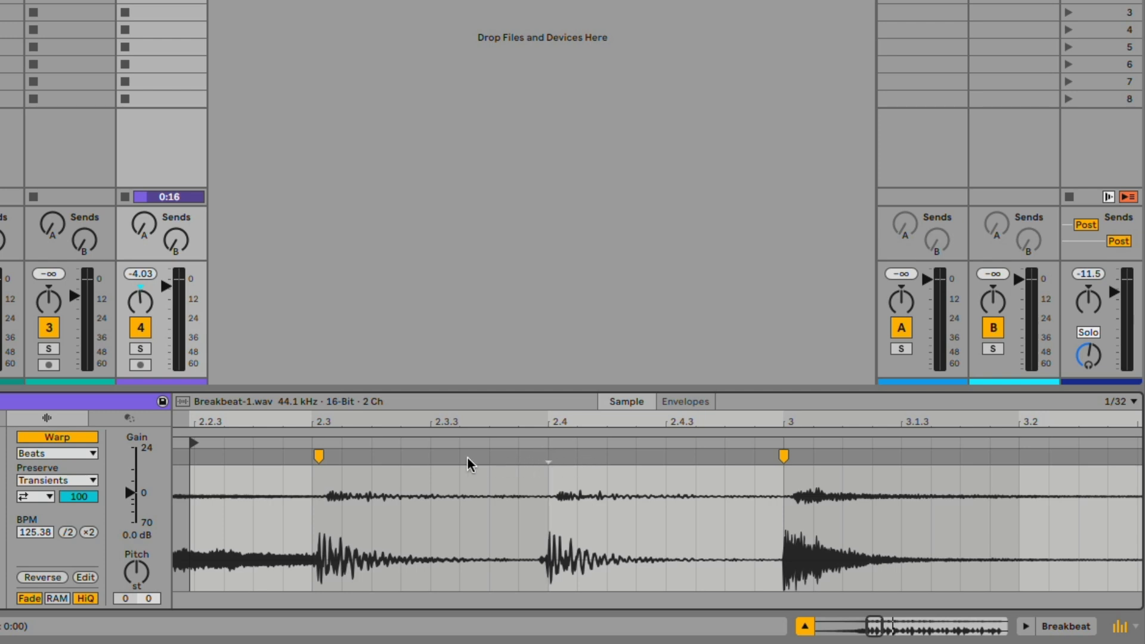
right_click(319, 455)
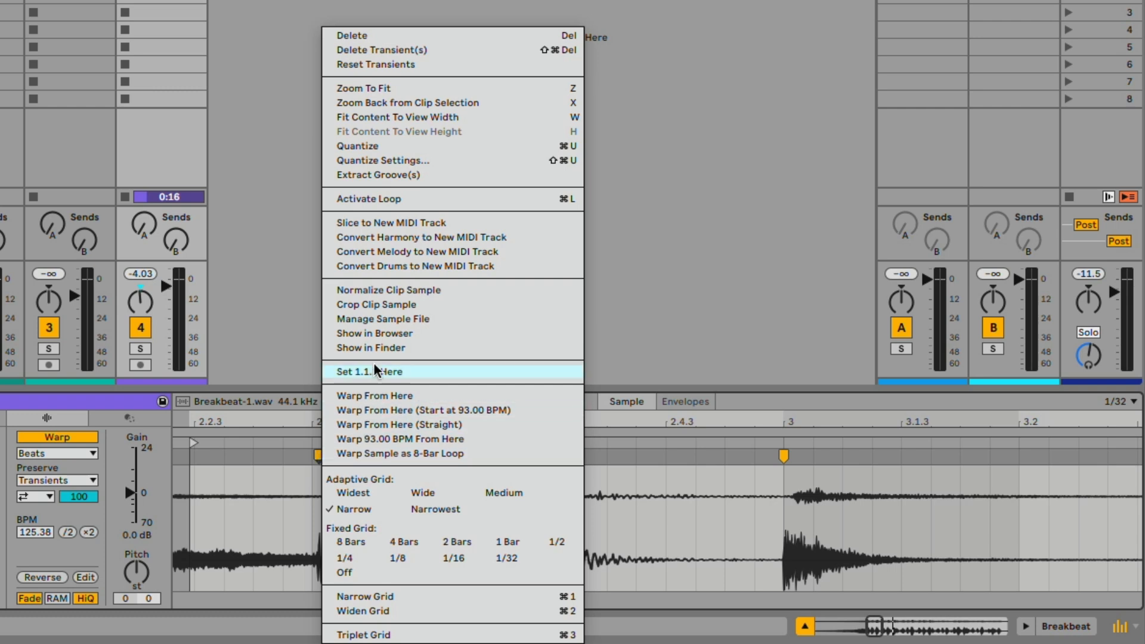
click(445, 372)
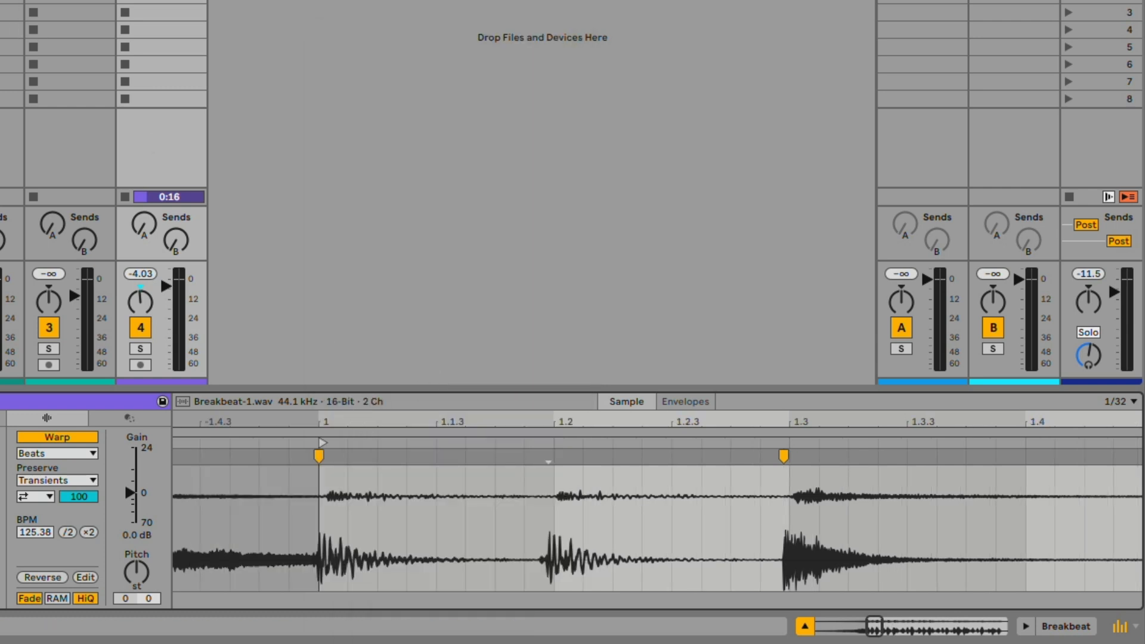
Audition the realigned Breakbeat clip and double its BPM to 250.76
key(space)
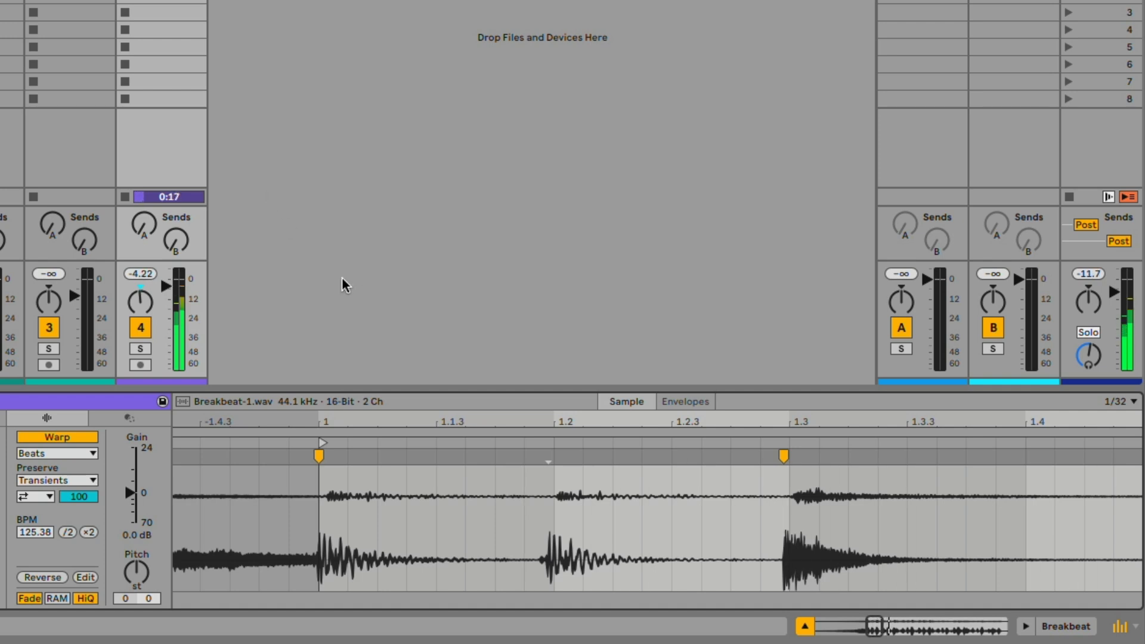
drag(376, 421, 376, 352)
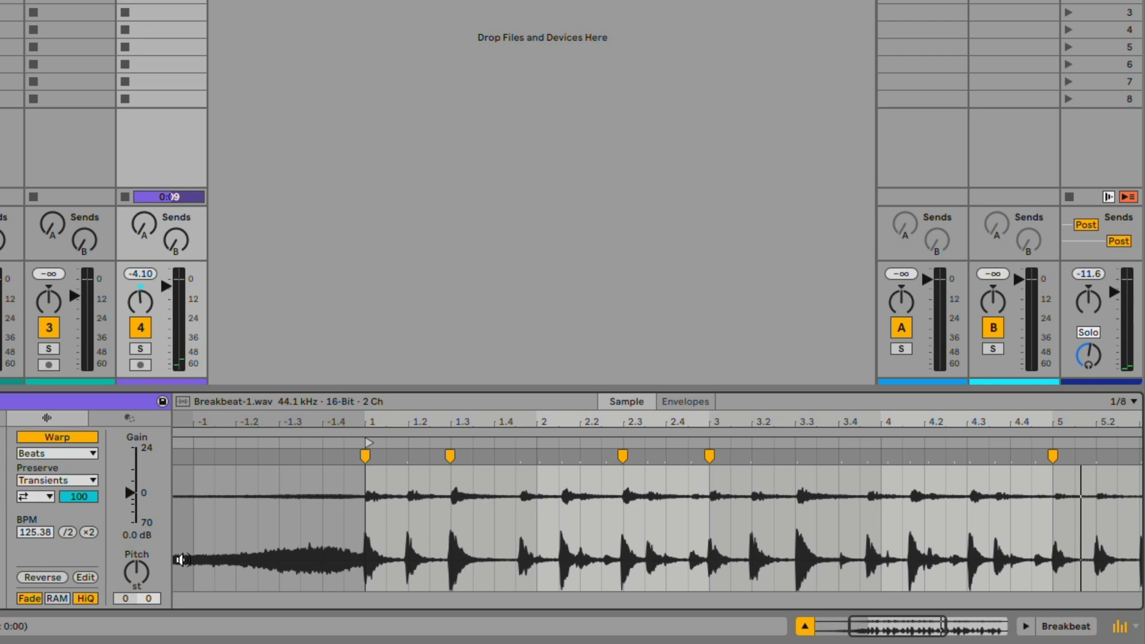
click(89, 532)
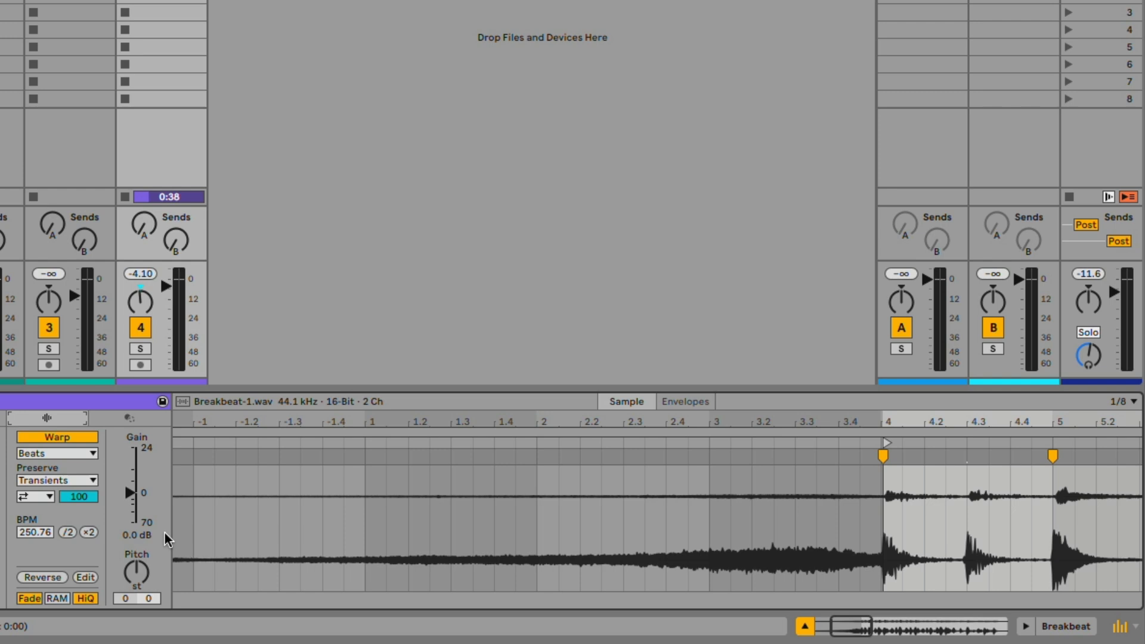
Audition the Breakbeat clip from its first drum hit at the doubled BPM
drag(936, 418, 346, 429)
key(space)
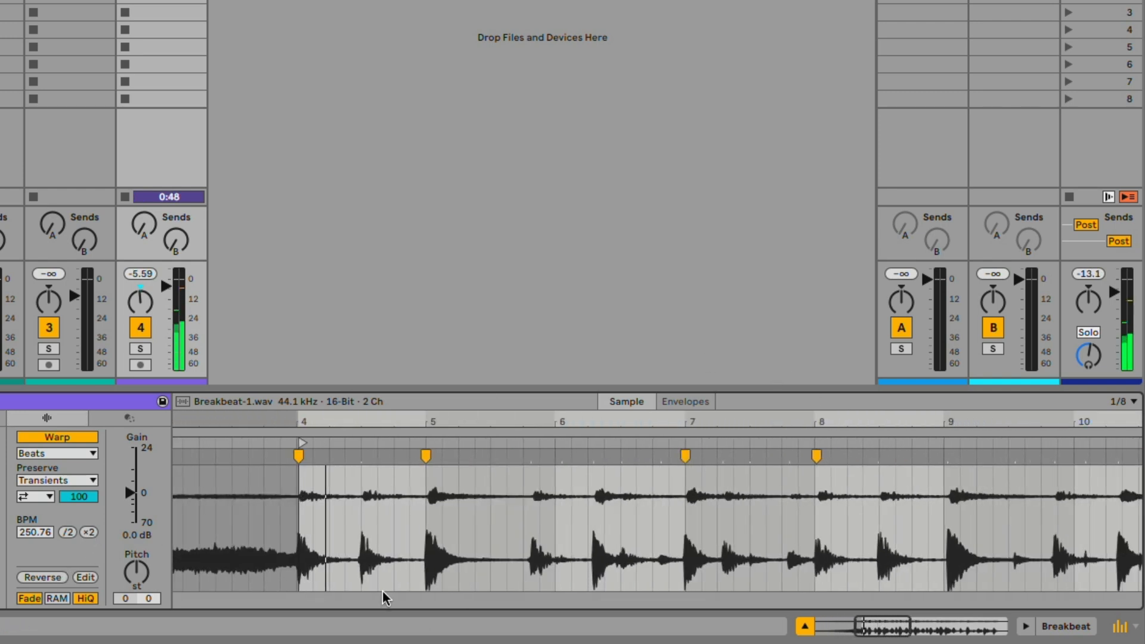
key(space)
Halve the Breakbeat clip's BPM twice to 62.69 and audition the result
click(67, 532)
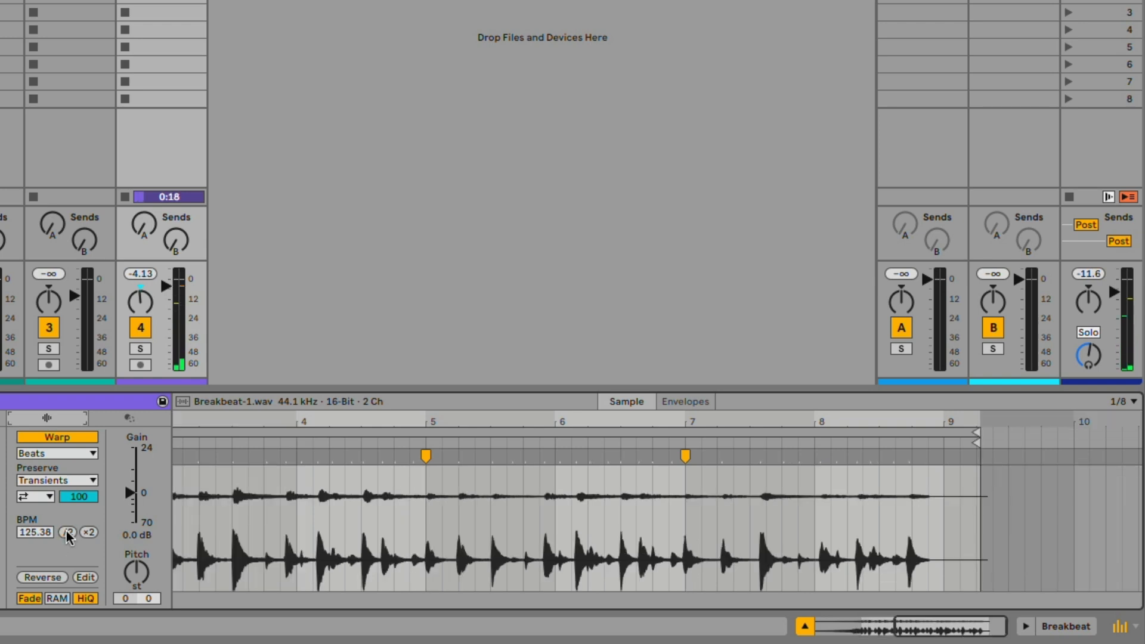
click(66, 531)
scroll(555, 485, left, 10)
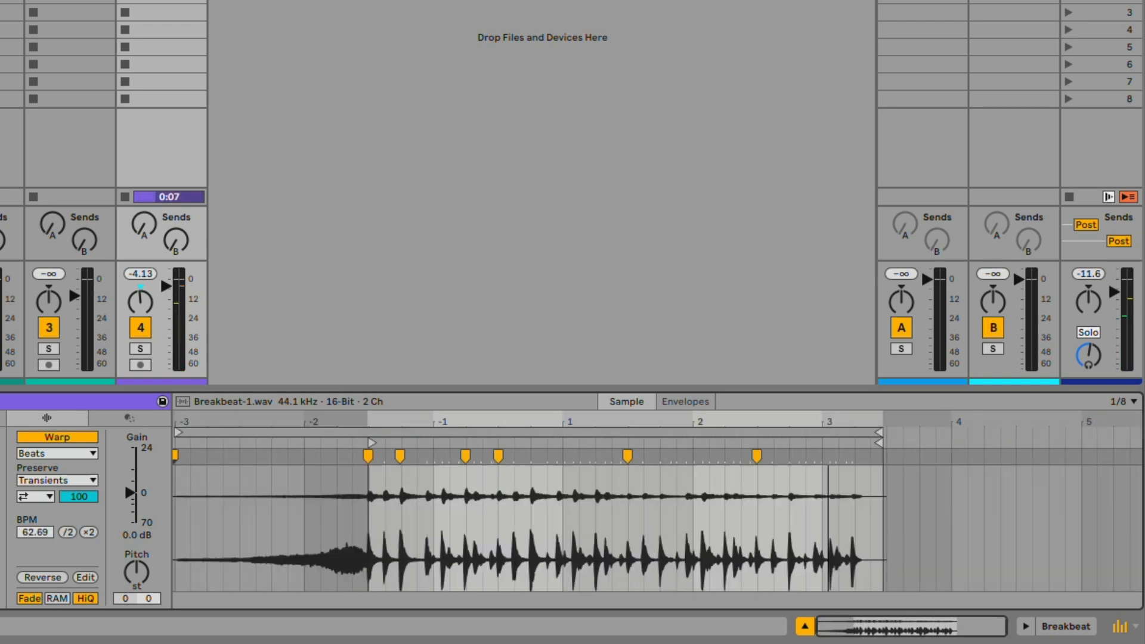
key(space)
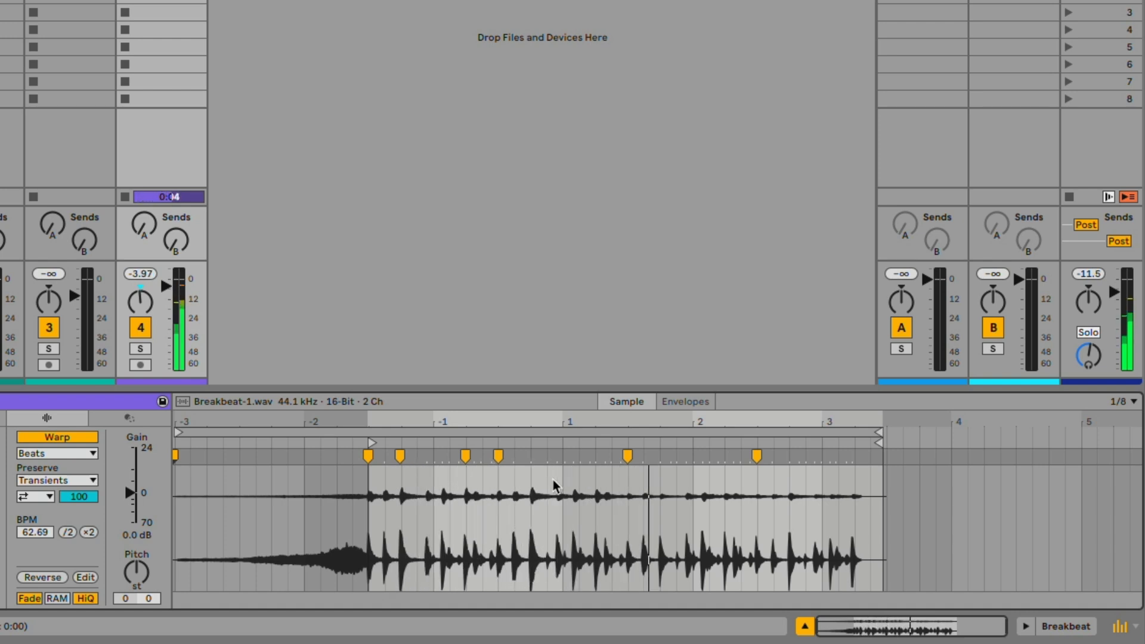
key(space)
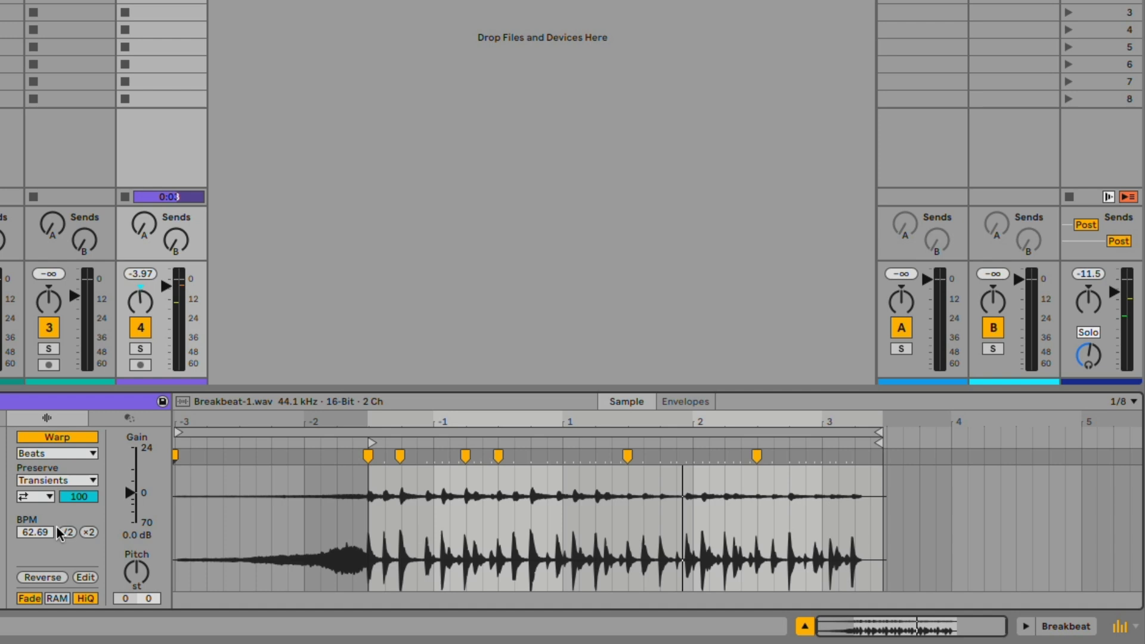
key(shift+question)
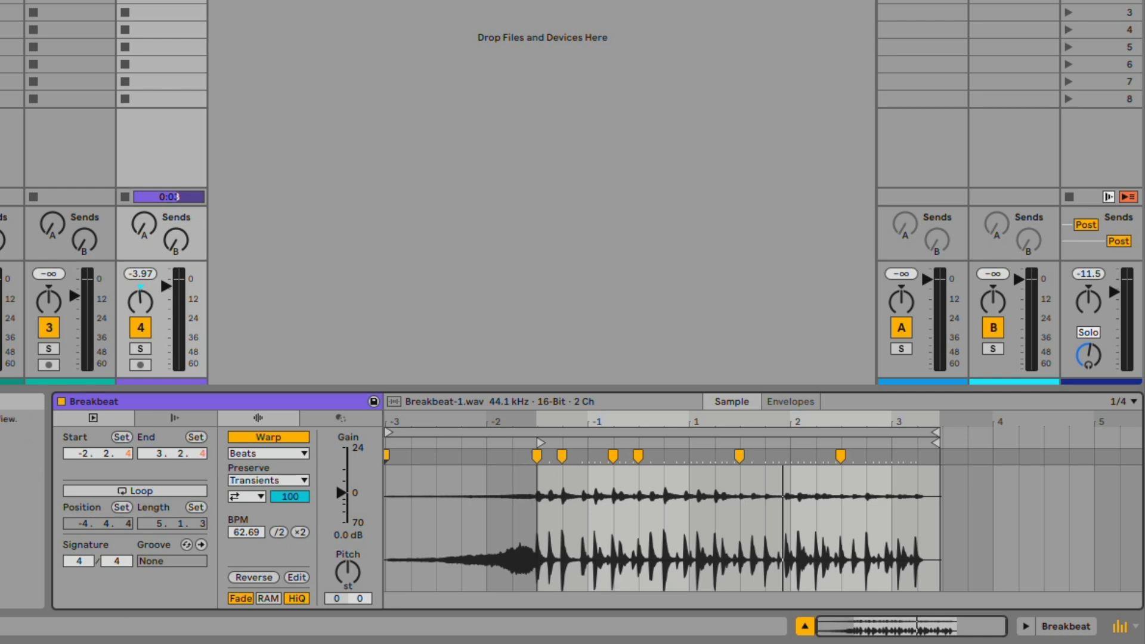
key(shift+question)
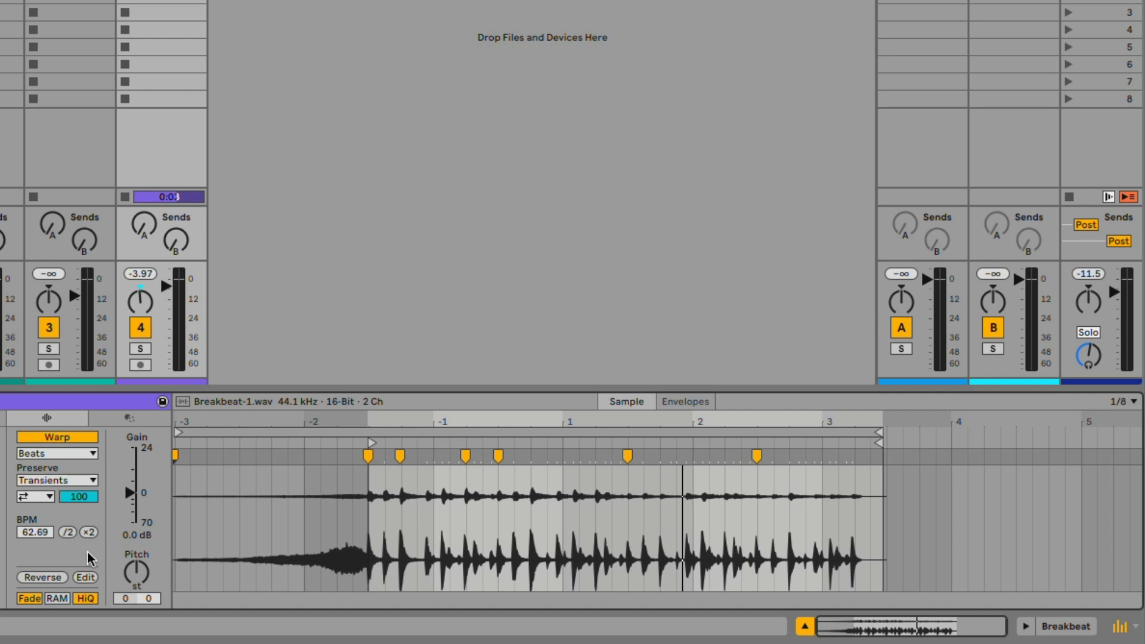
Double the Breakbeat clip's BPM to 125.38 and play it from the start marker
click(89, 532)
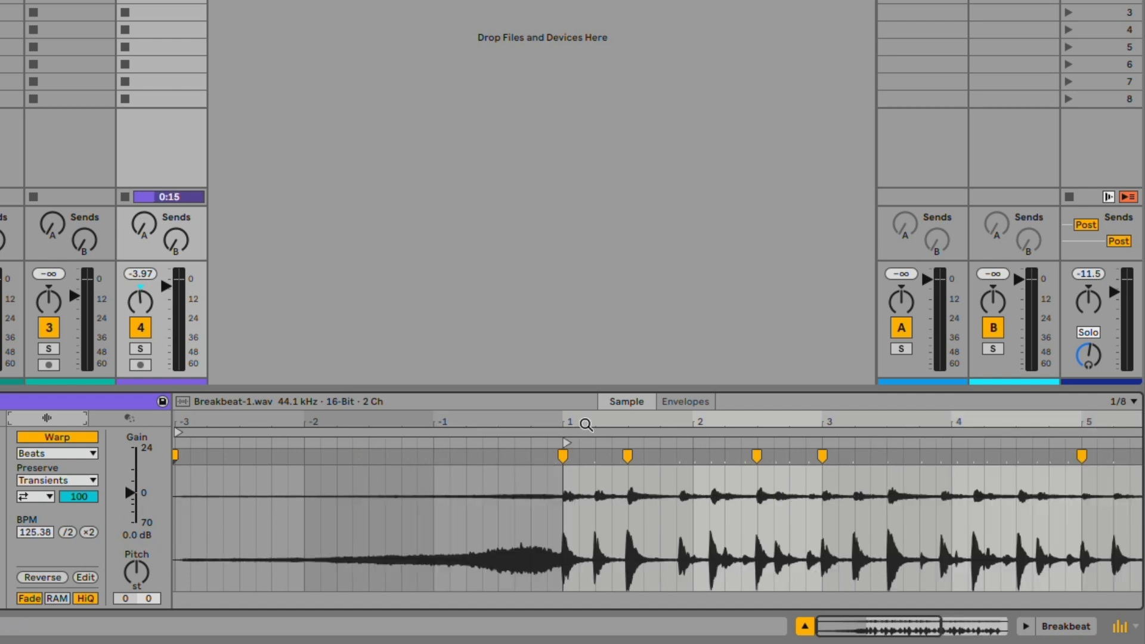
drag(389, 422, 444, 422)
key(space)
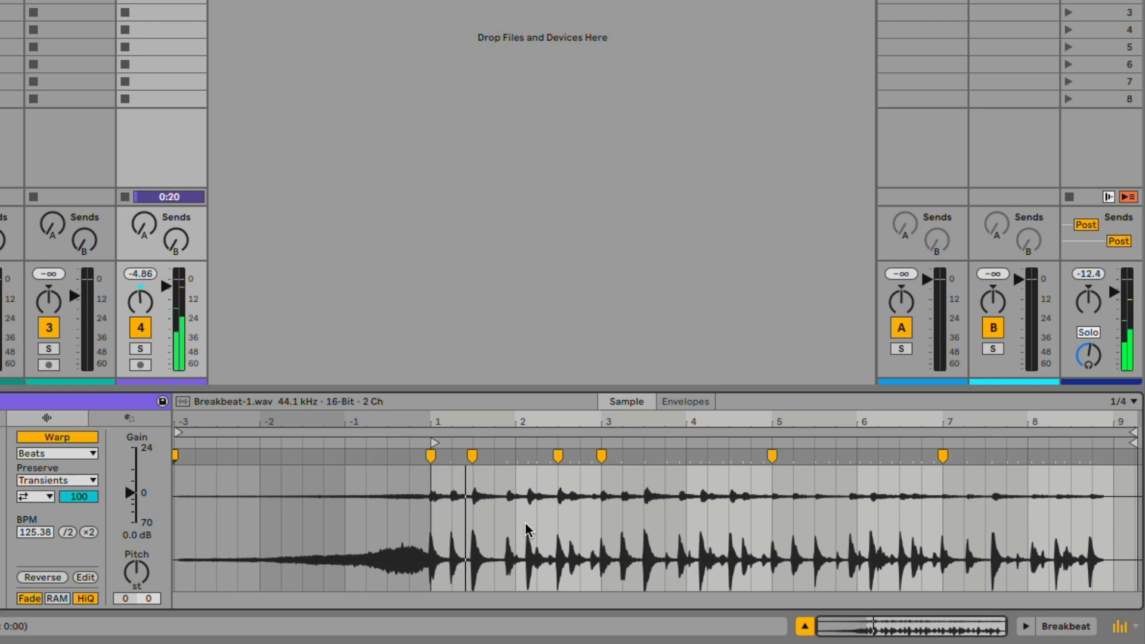
Try Warp 93.00 BPM From Here on the warp marker at 1.1.1 and audition the clip
right_click(430, 456)
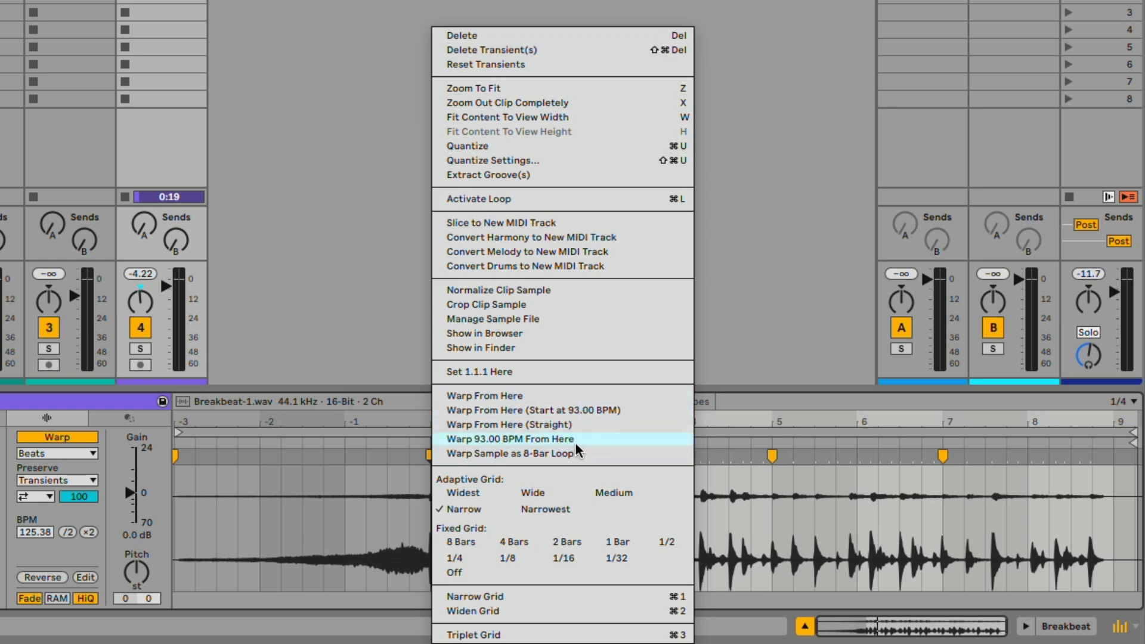
click(513, 439)
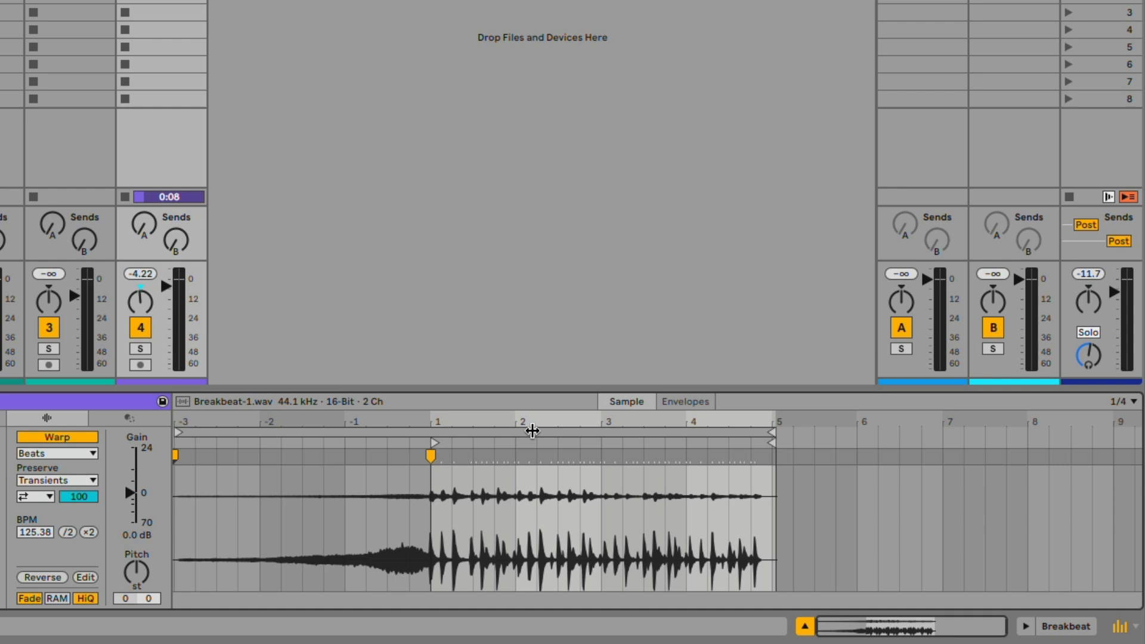
key(space)
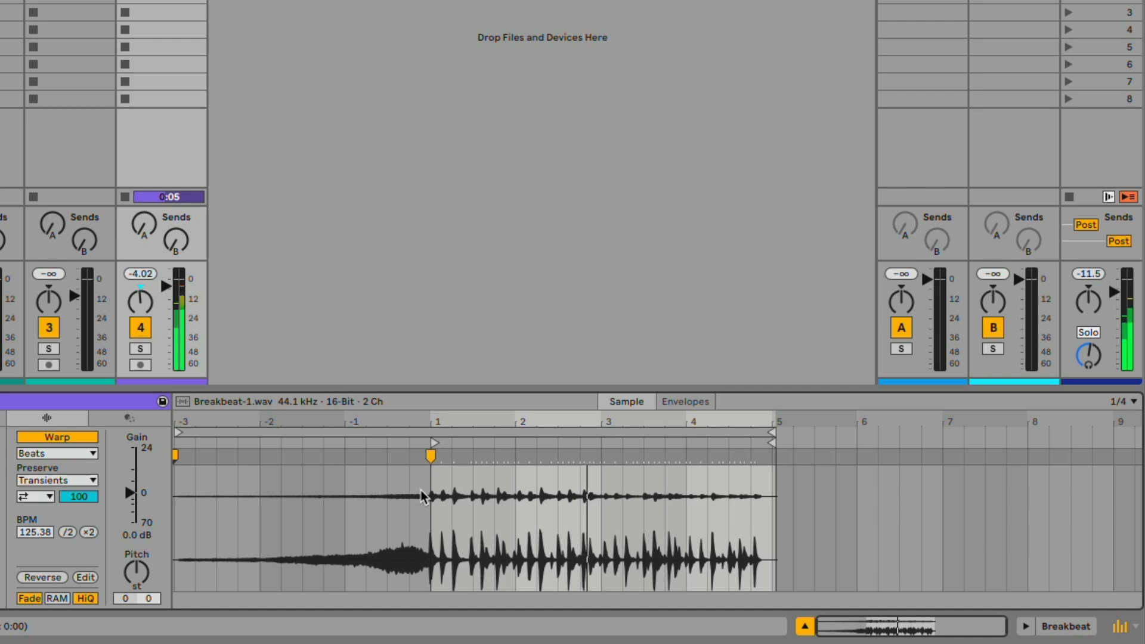
key(space)
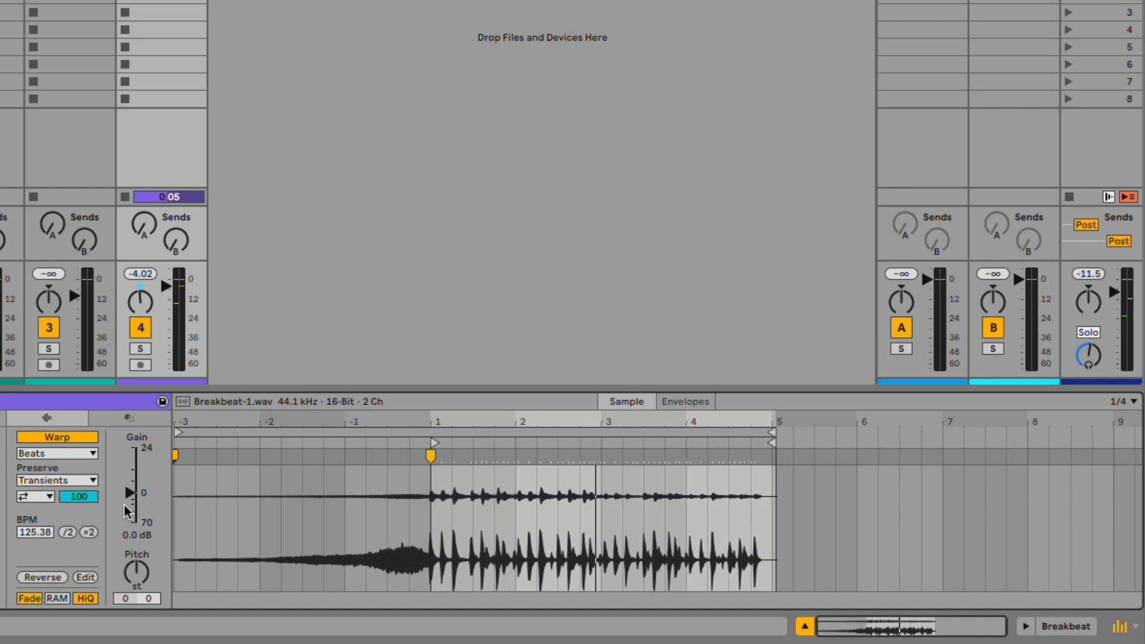
Rewarp the Breakbeat clip with Warp From Here, starting at the warp marker on the first drum hit
right_click(431, 456)
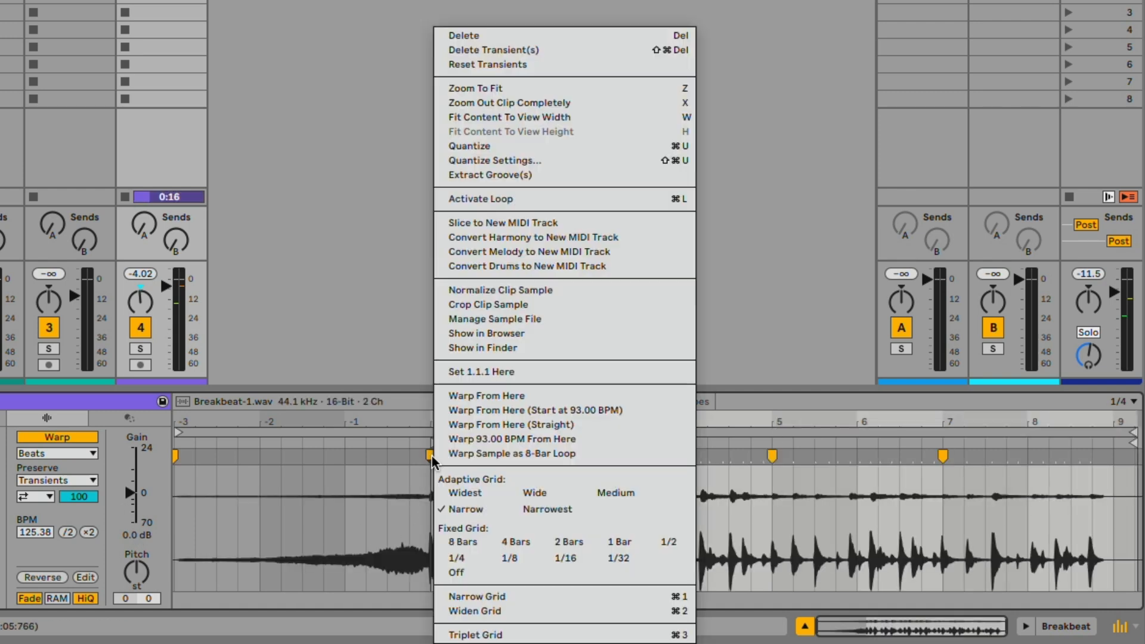
click(502, 396)
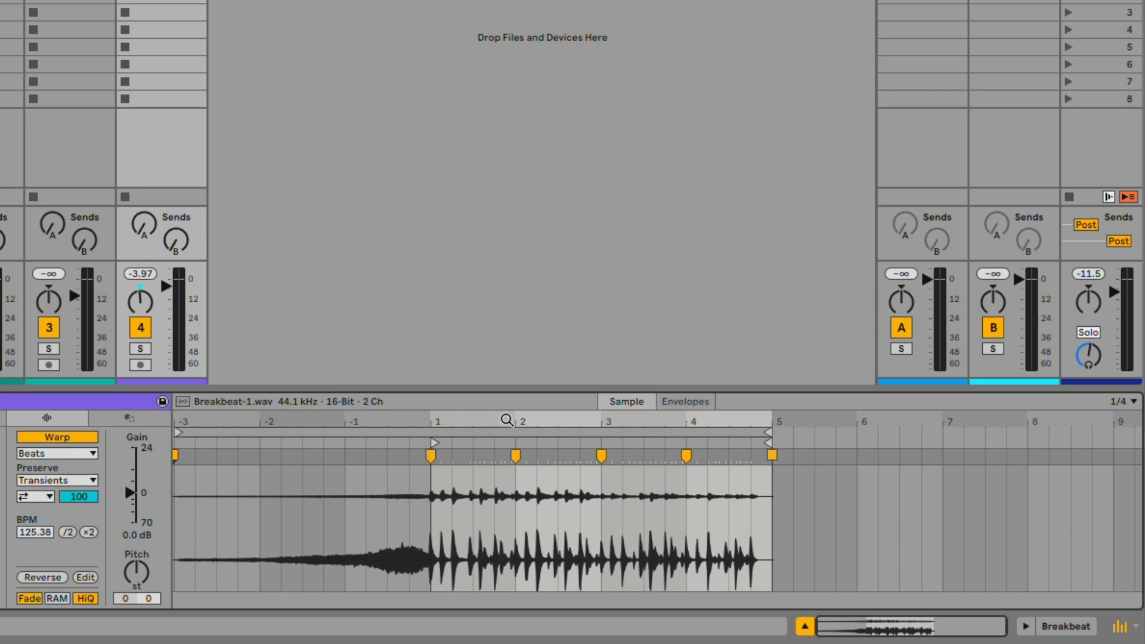
drag(508, 423, 508, 462)
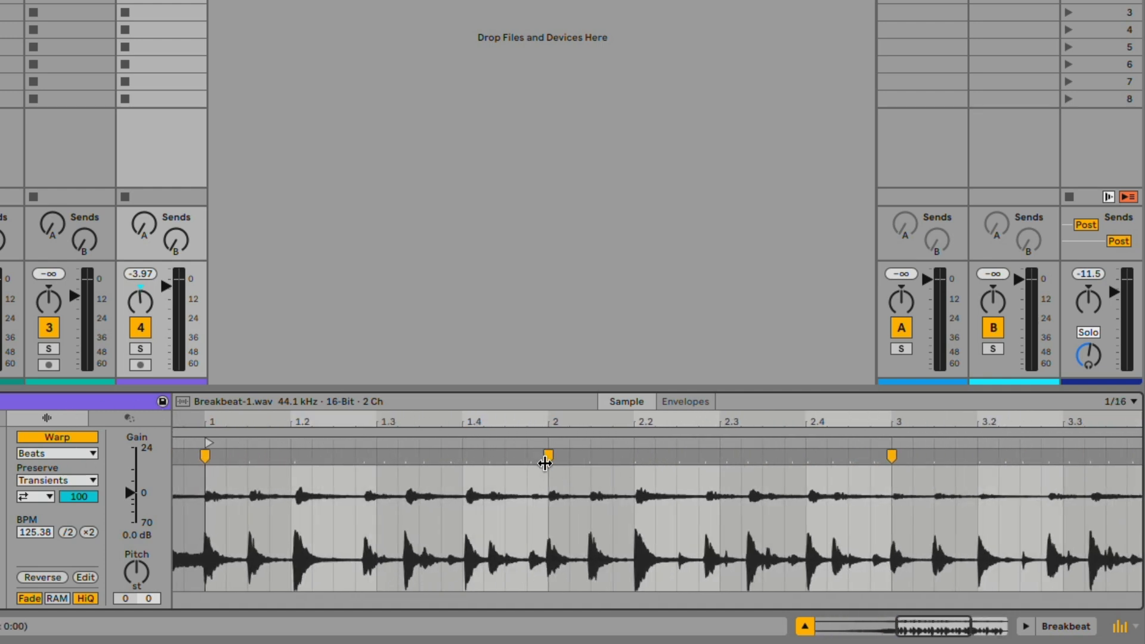
Select the first bar of the Breakbeat clip, from 1.1.1 to 2.1.1, and loop it
mouse_move(511, 422)
mouse_down()
mouse_move(641, 415)
mouse_move(641, 434)
mouse_move(658, 417)
mouse_up()
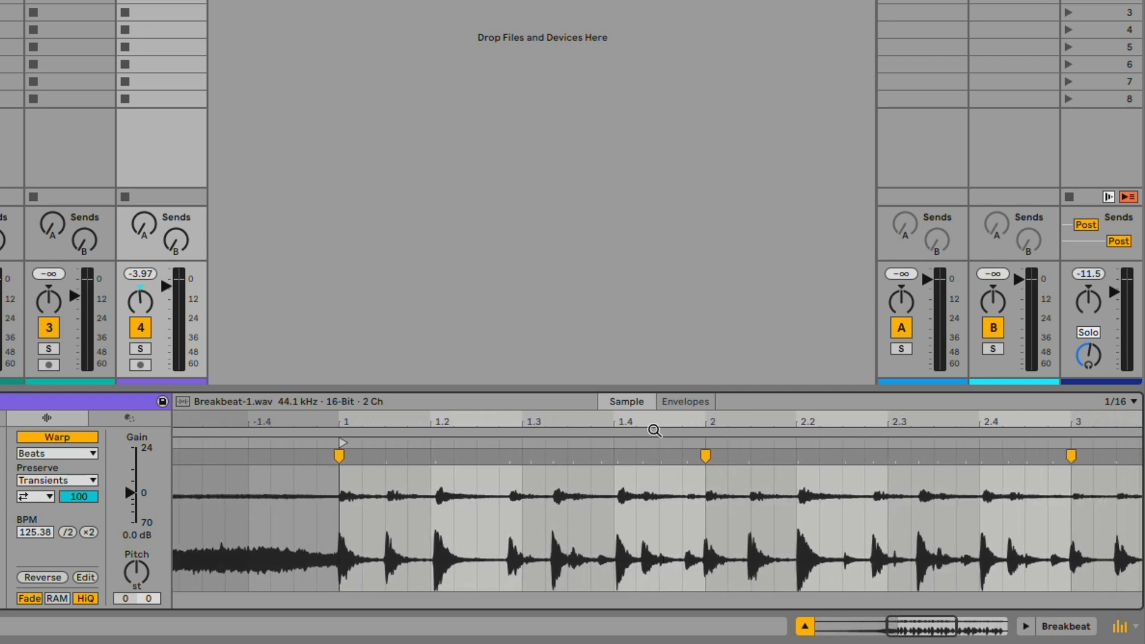
drag(704, 474, 344, 520)
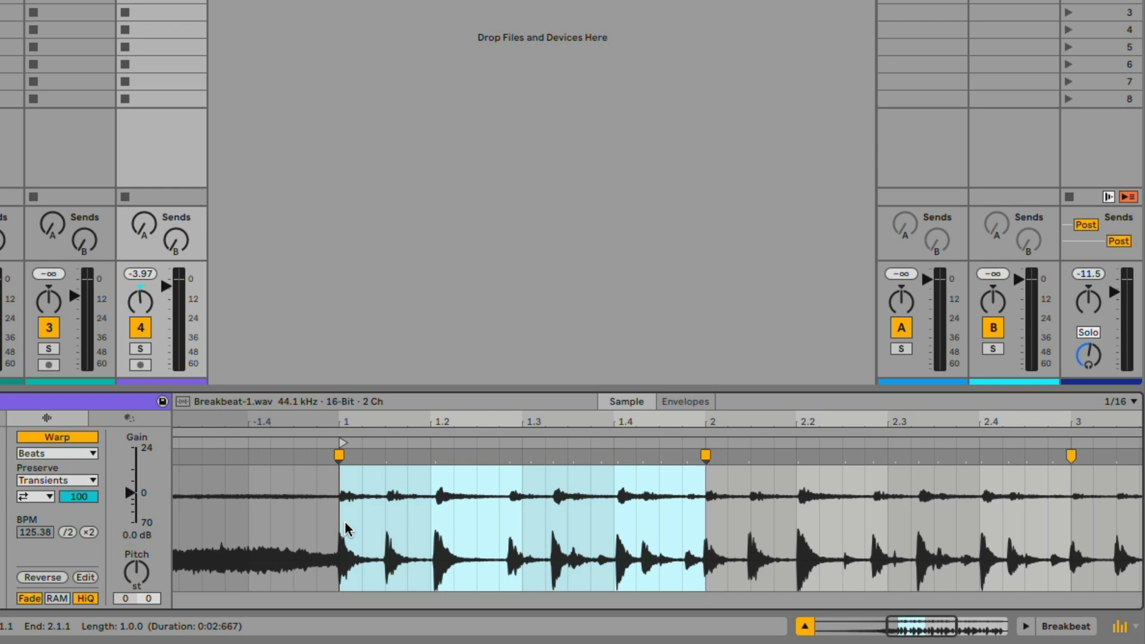
key(super+l)
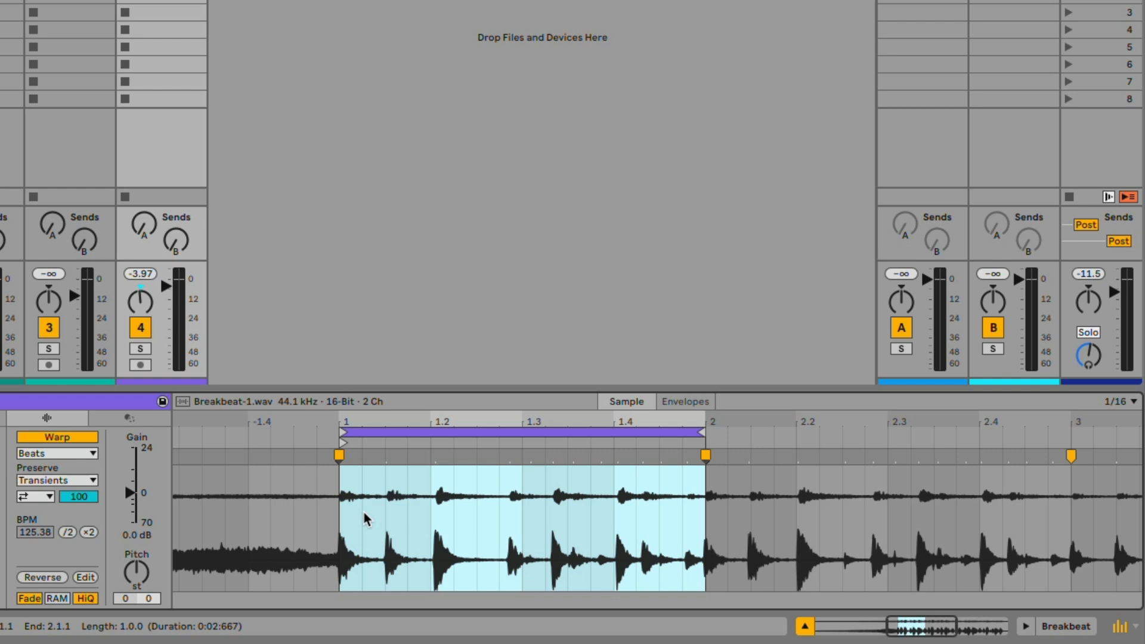
Add warp markers on the drum hits nearest 1.1.3, 1.2 and 1.4 in the looped bar
drag(383, 422, 386, 481)
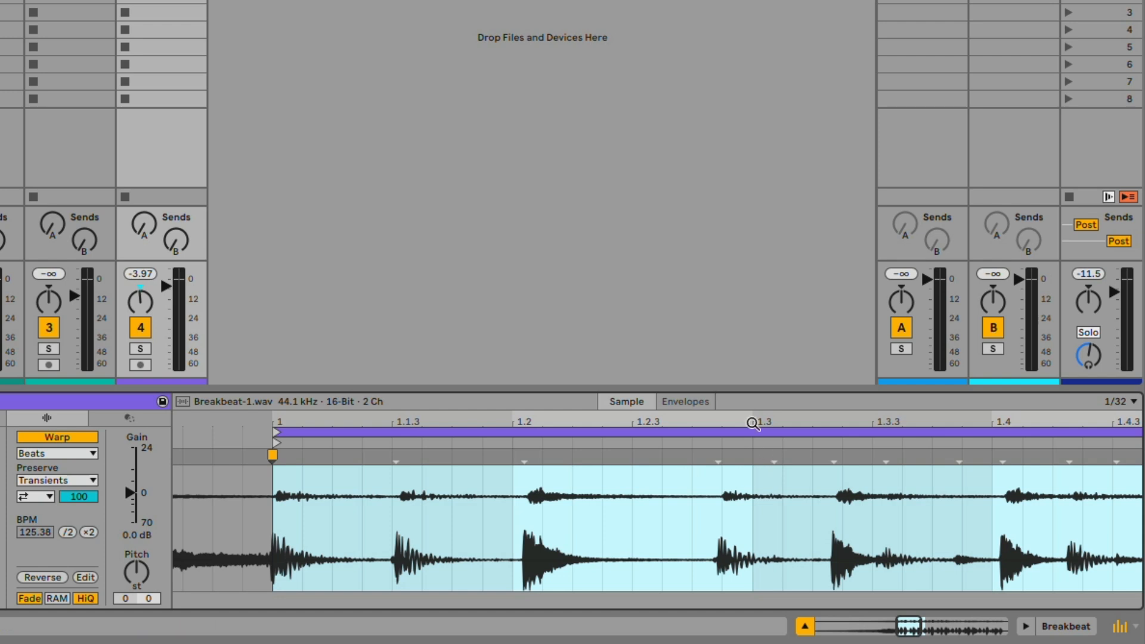
drag(754, 422, 586, 415)
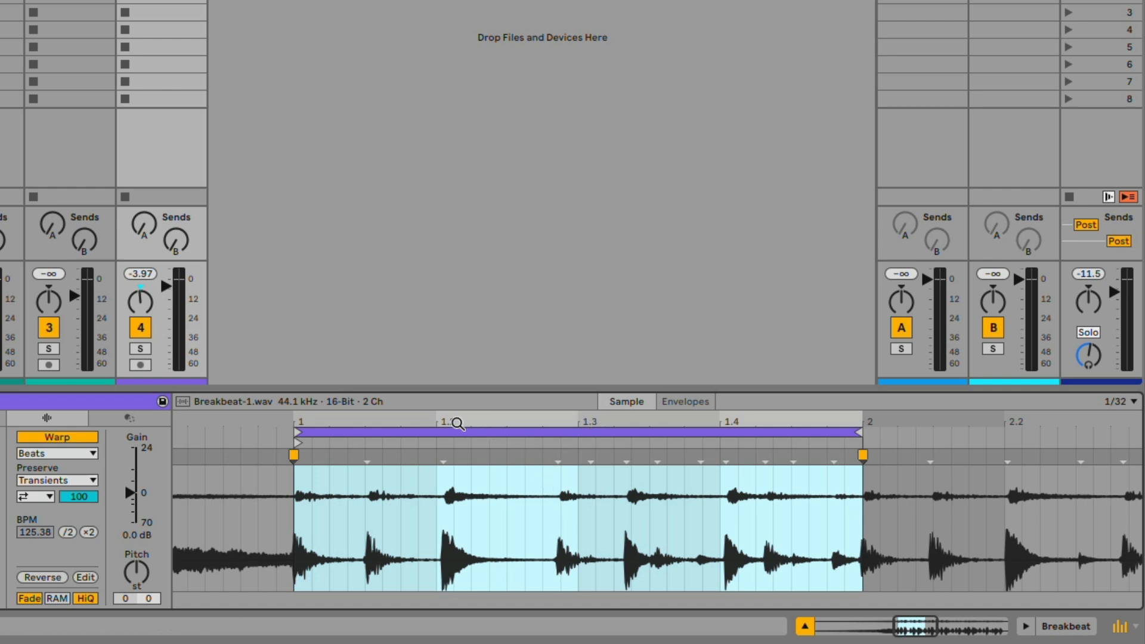
double_click(441, 455)
double_click(367, 455)
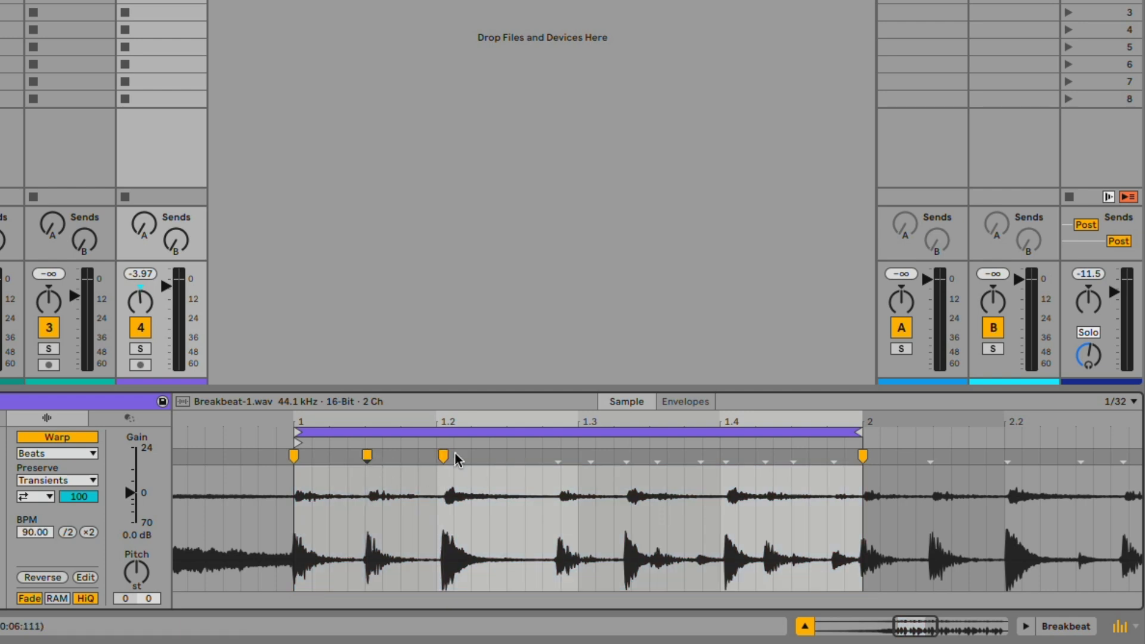
double_click(726, 456)
drag(418, 419, 424, 455)
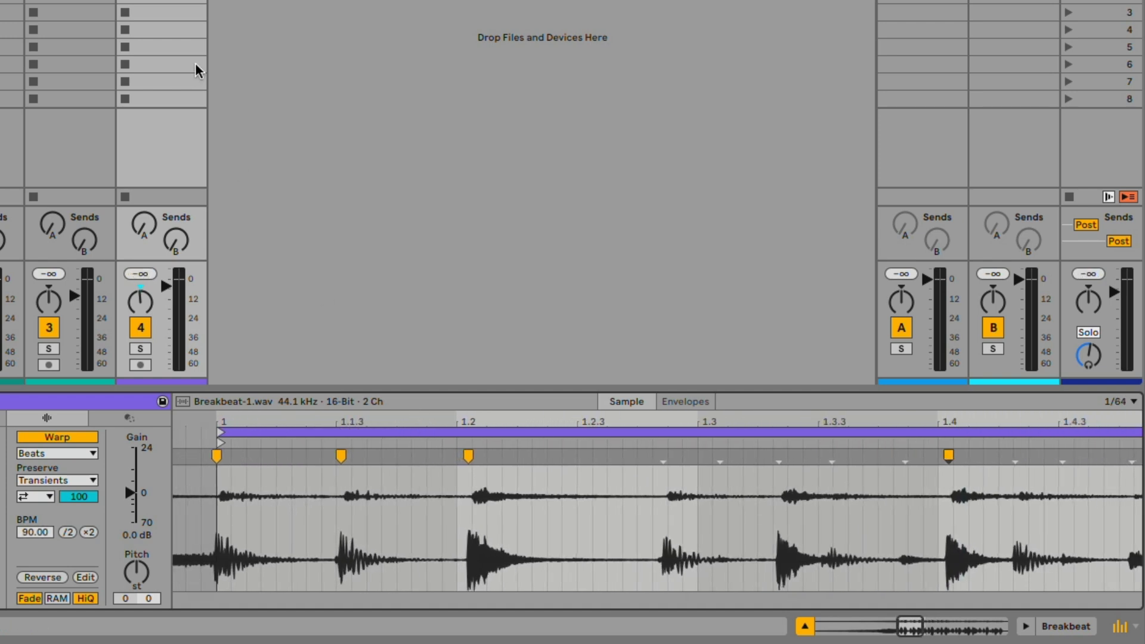
Play the looped bar and move the warp markers near 1.2 and 1.4 exactly onto those beats
key(space)
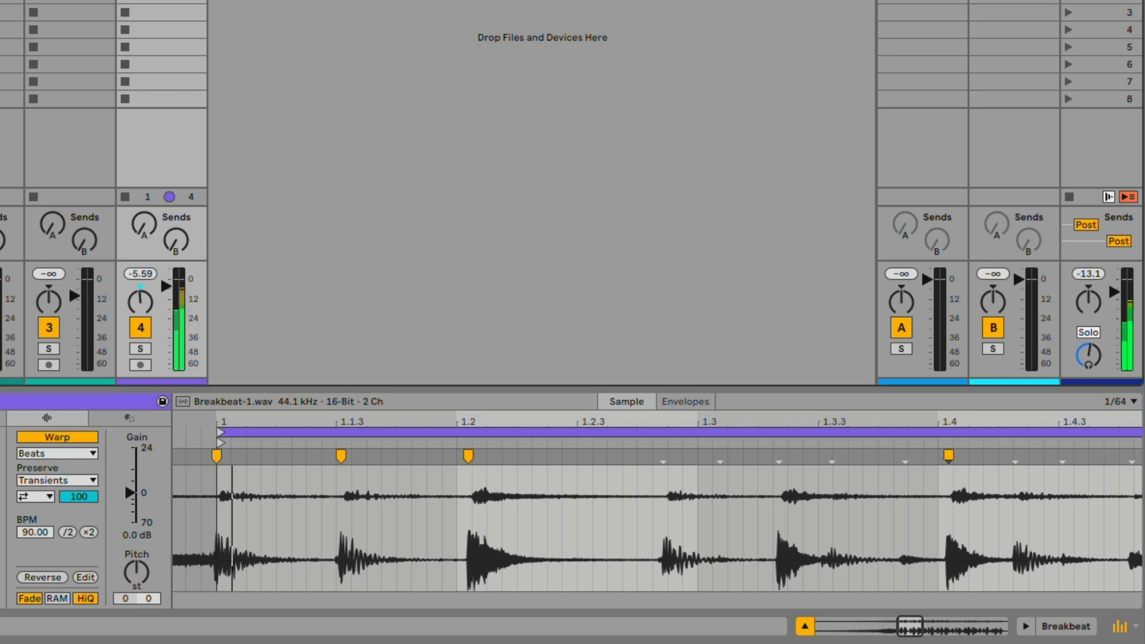
drag(468, 456, 457, 457)
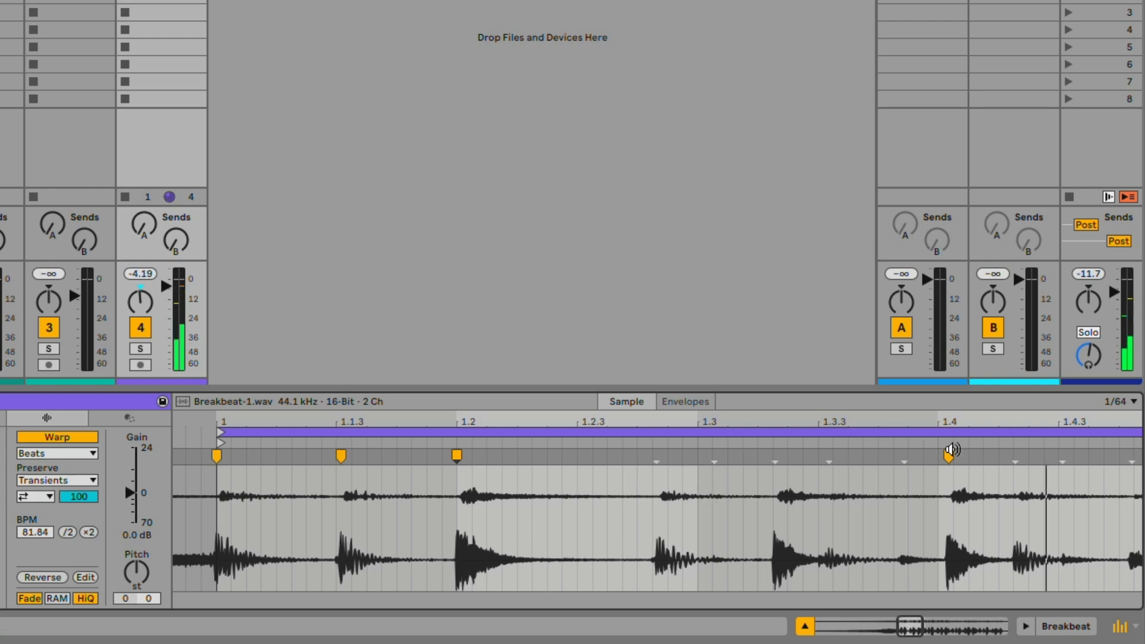
drag(949, 457, 943, 455)
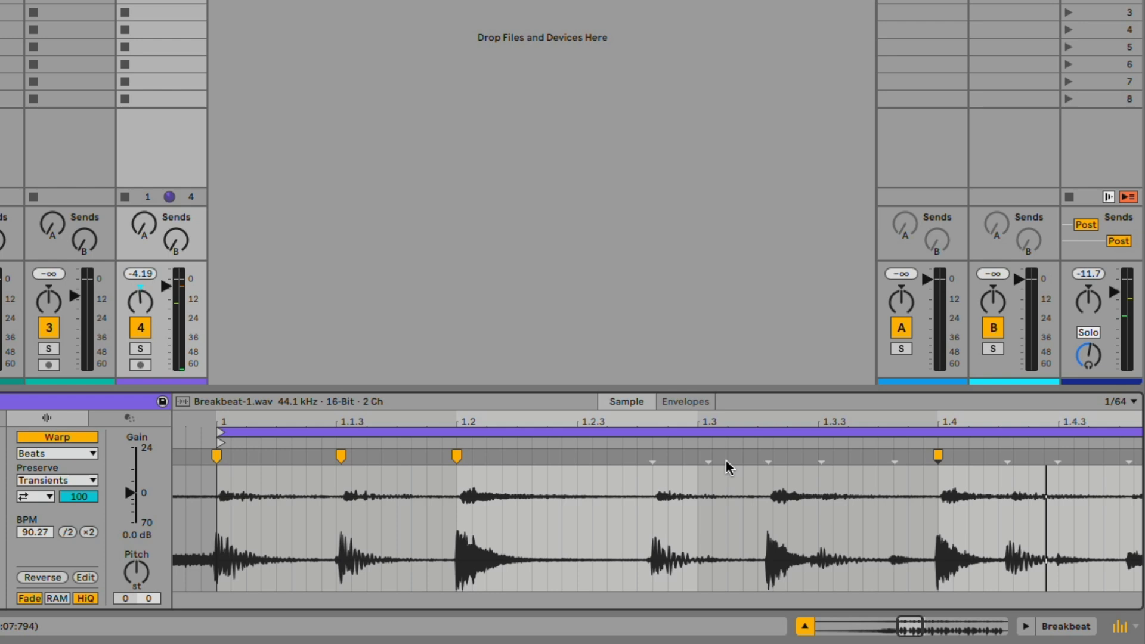
Add warp markers on the hits just before and just after 1.3, shifting the latter slightly later, and align the second hit's marker to 1.1.3
double_click(652, 456)
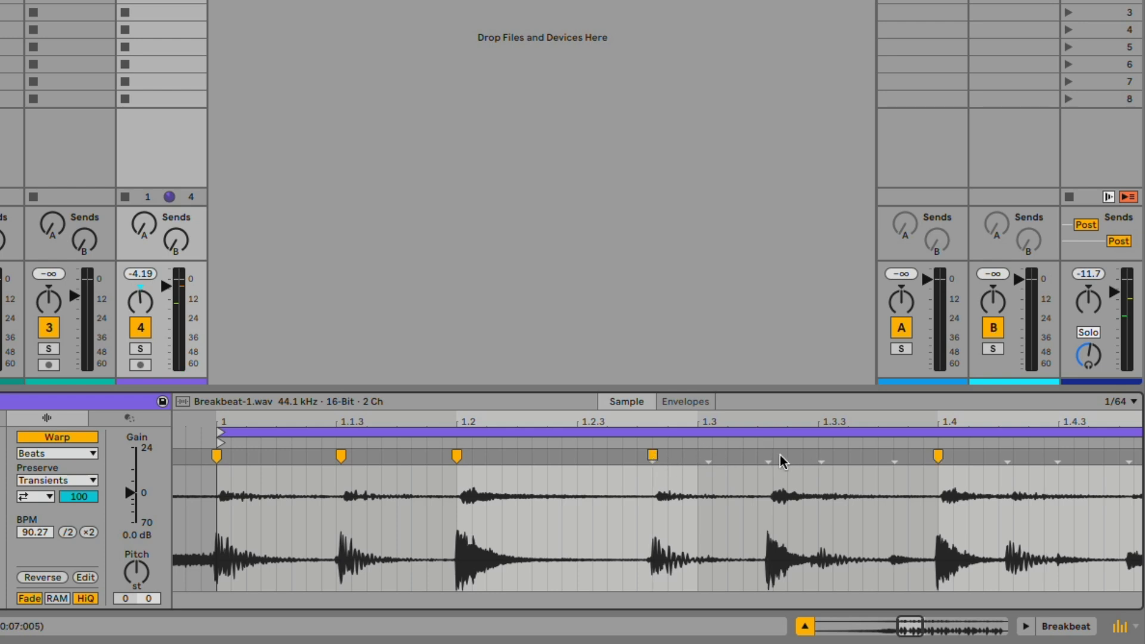
drag(765, 455, 773, 455)
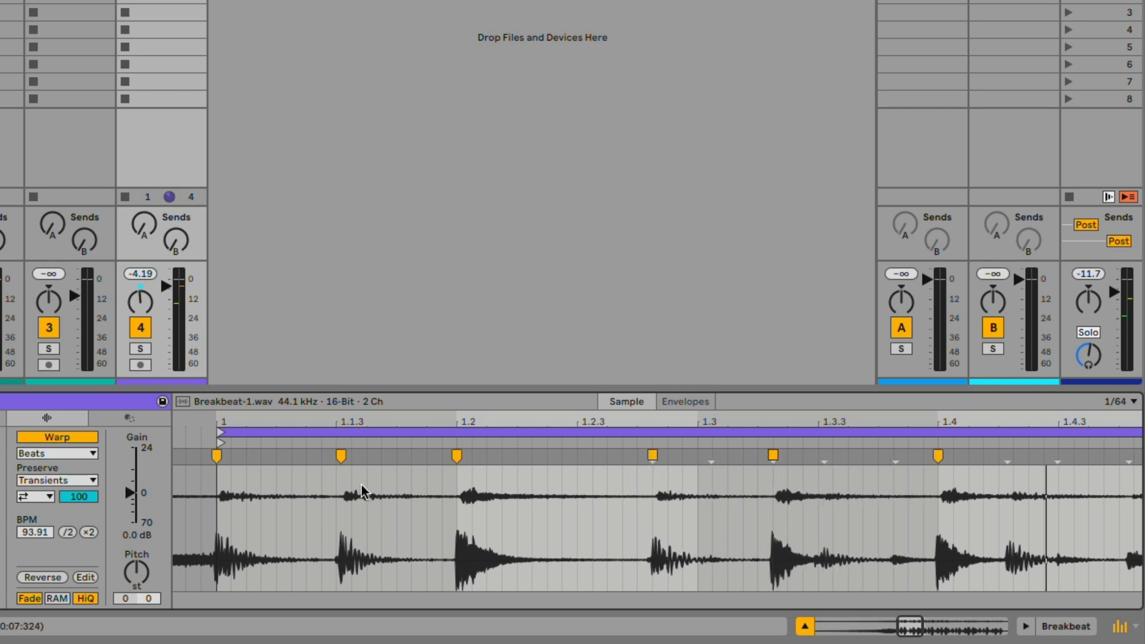
drag(341, 456, 349, 398)
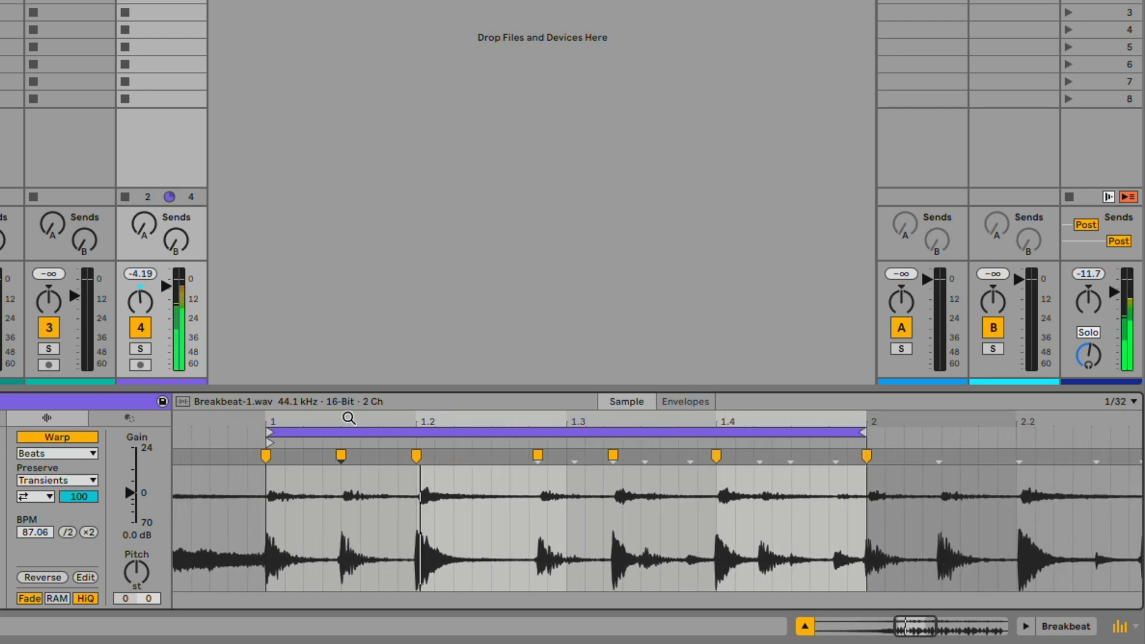
Add warp markers on the last hit of the looped bar and the hit after 1.4, moving both slightly later
drag(831, 417, 830, 444)
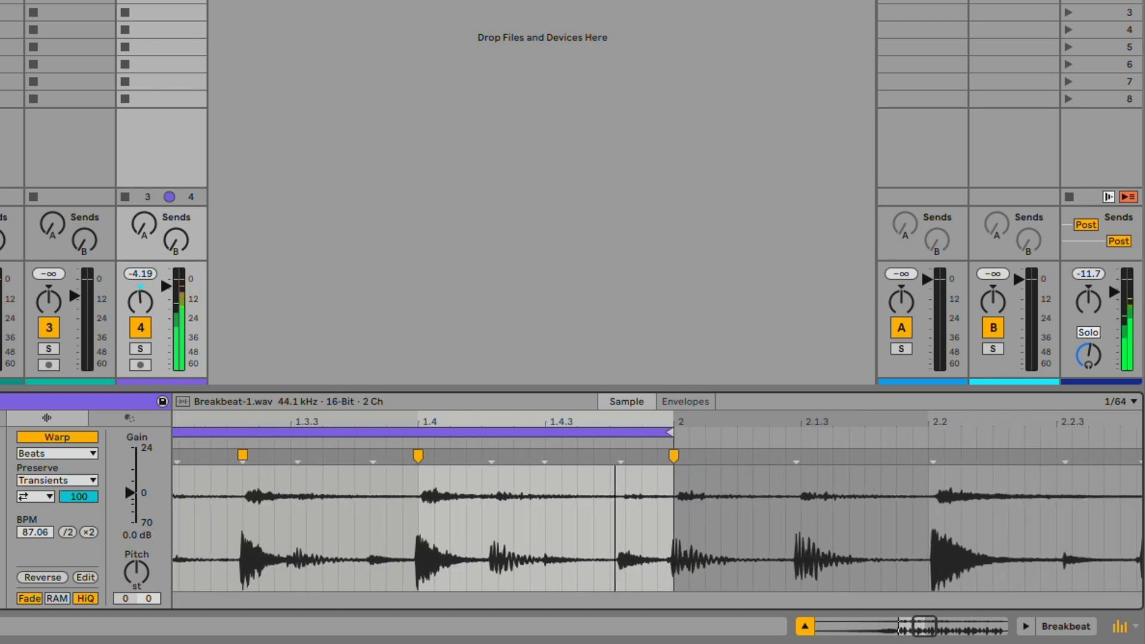
drag(619, 456, 630, 456)
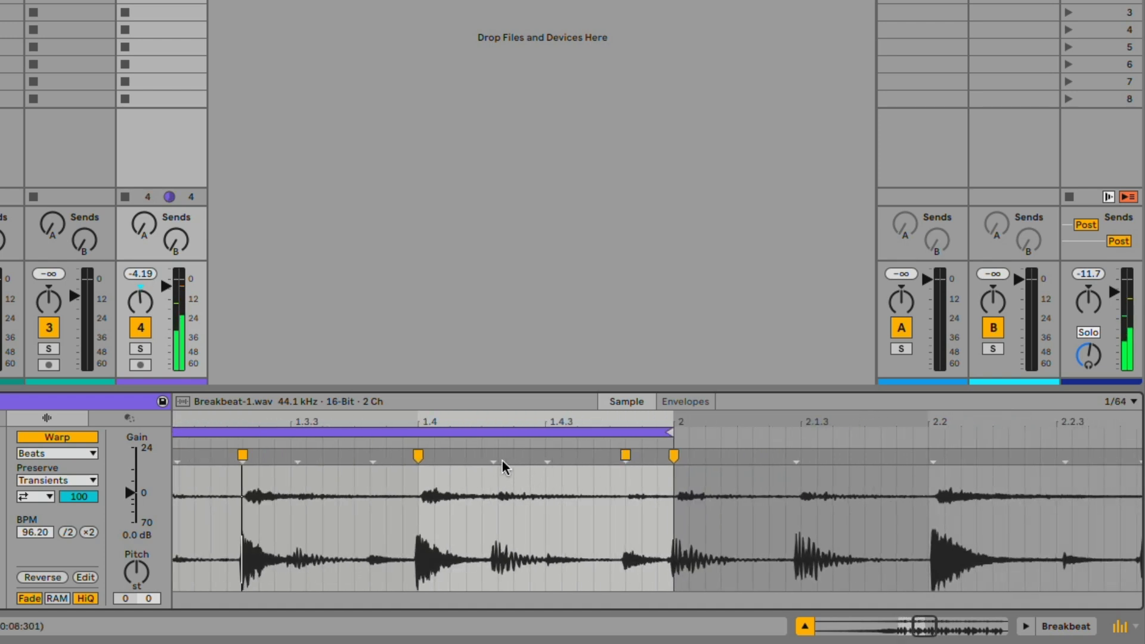
mouse_move(492, 457)
mouse_down()
mouse_move(490, 358)
mouse_move(670, 334)
mouse_move(653, 417)
mouse_up()
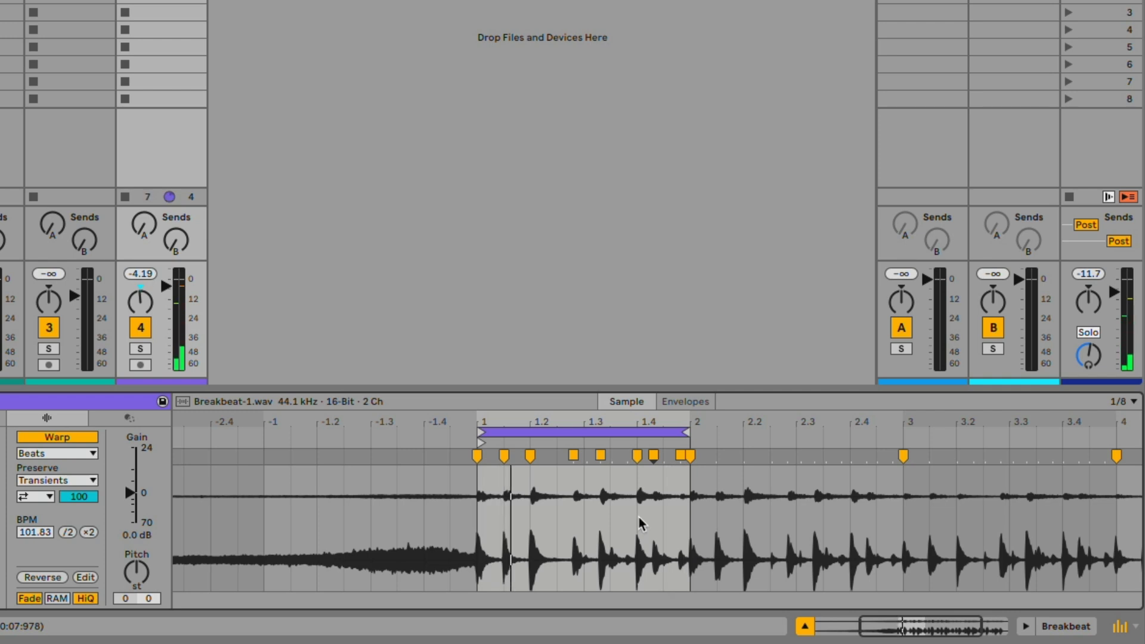
Play the looped bar while transposing the clip to -14 and finally +10 semitones, and raise the song tempo to 142 BPM
mouse_move(554, 421)
mouse_down()
mouse_move(554, 459)
mouse_move(555, 434)
mouse_up()
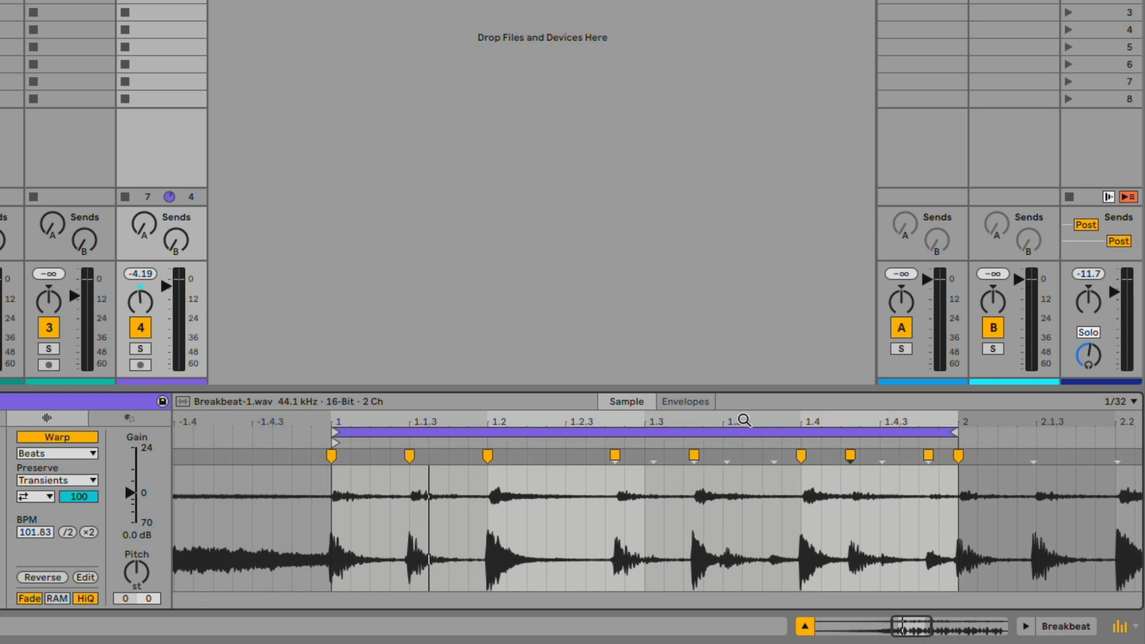
drag(743, 420, 657, 421)
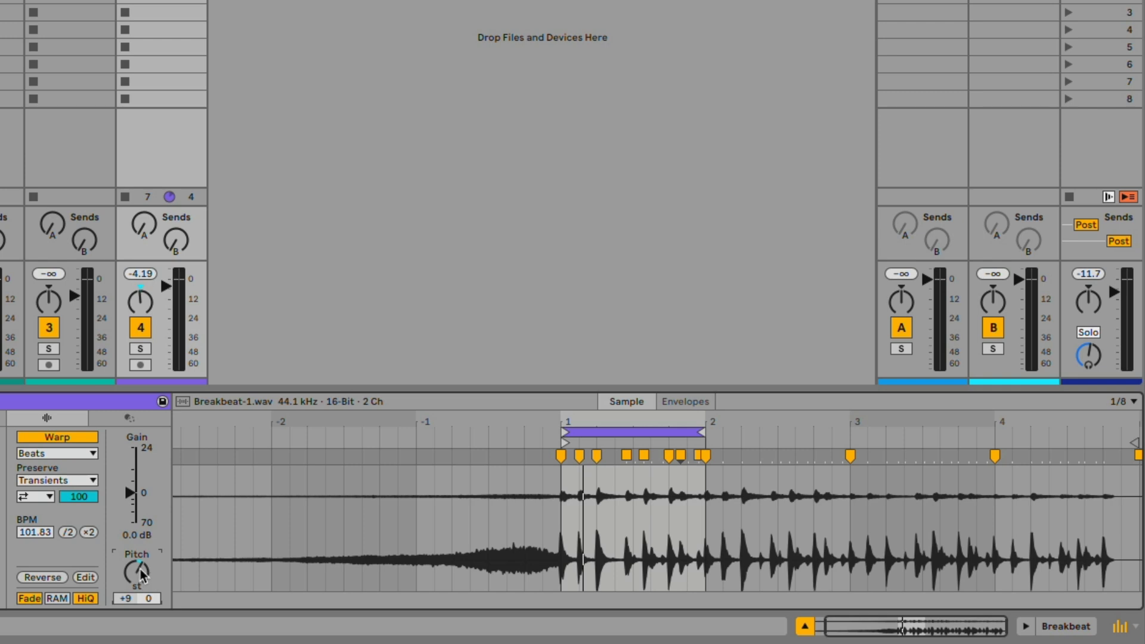
key(space)
drag(141, 570, 140, 617)
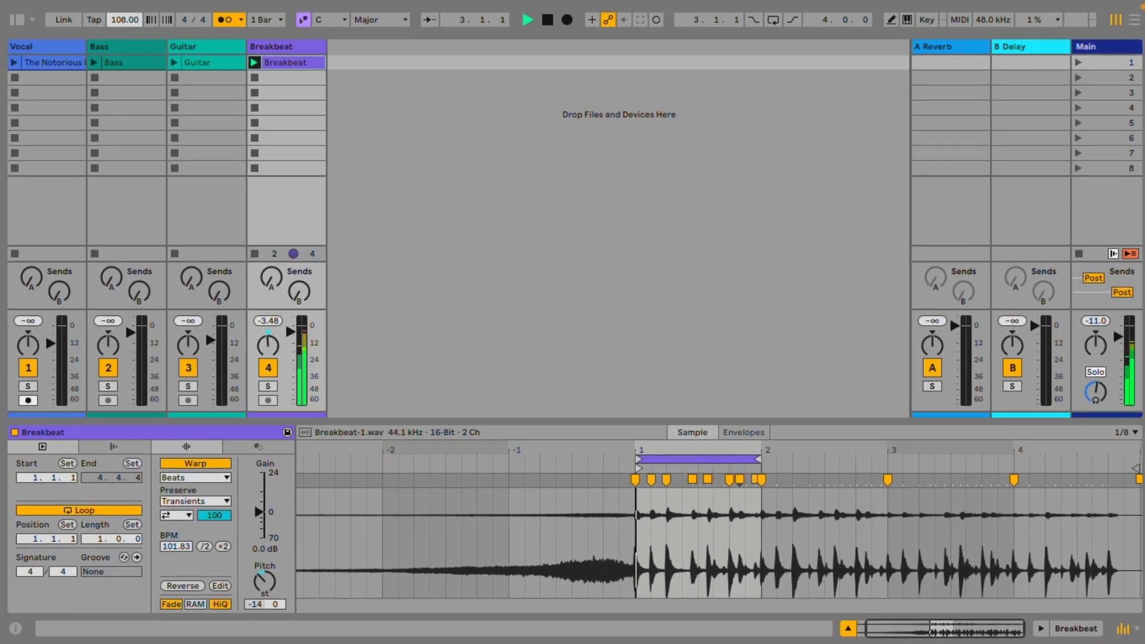
drag(125, 20, 125, 14)
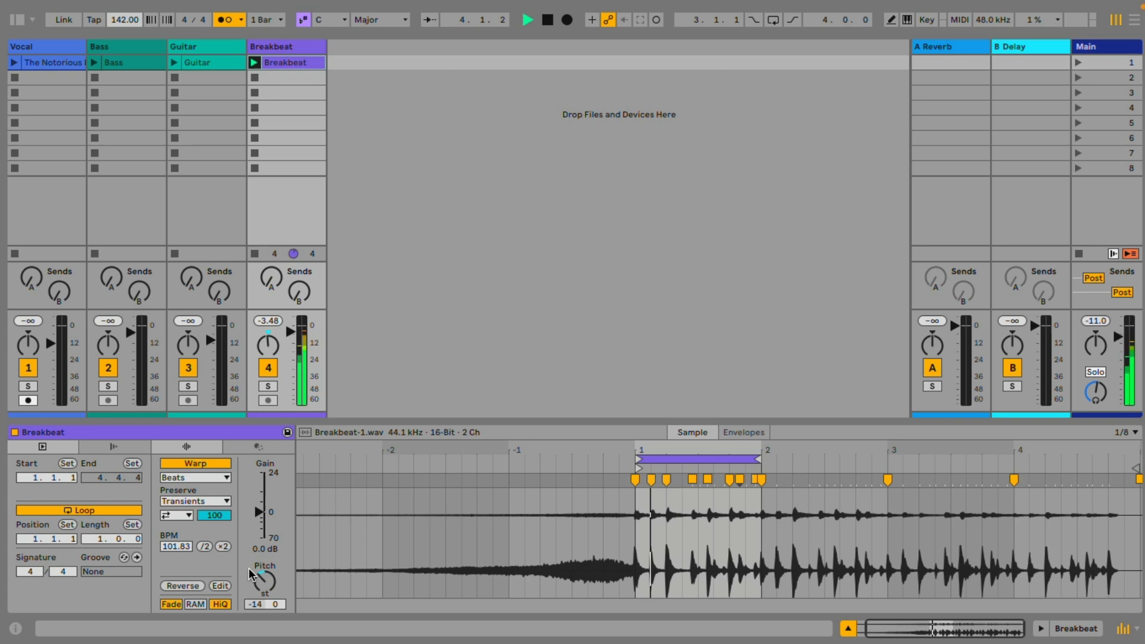
drag(263, 581, 264, 542)
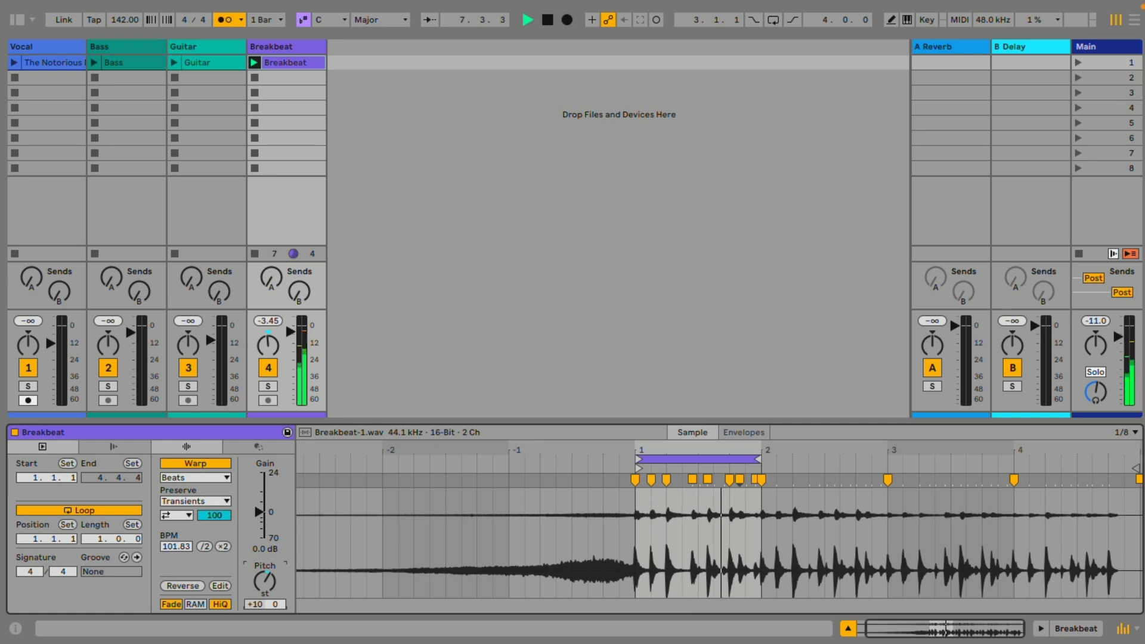